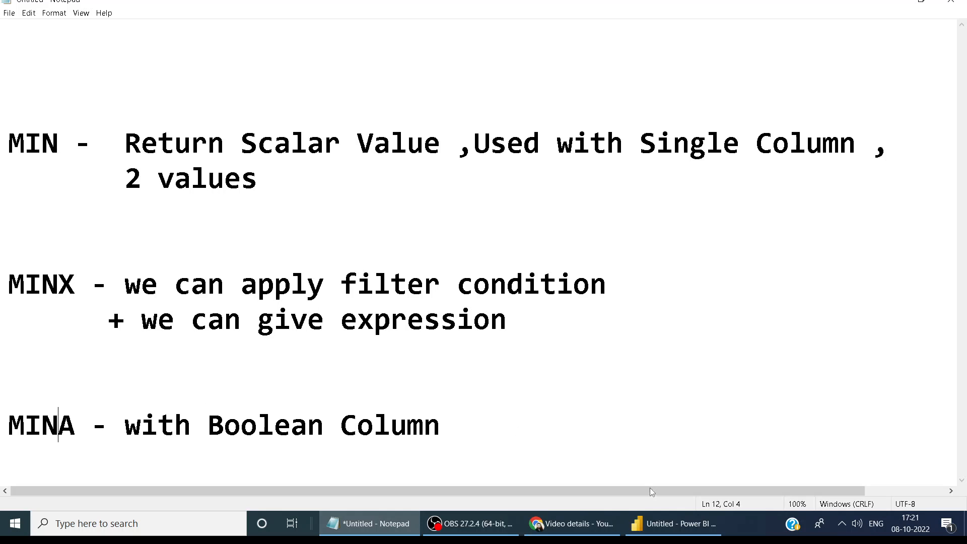
Switch to Power BI Desktop, examine the EMP table's columns and rows, and return to the report view.
left_click(664, 522)
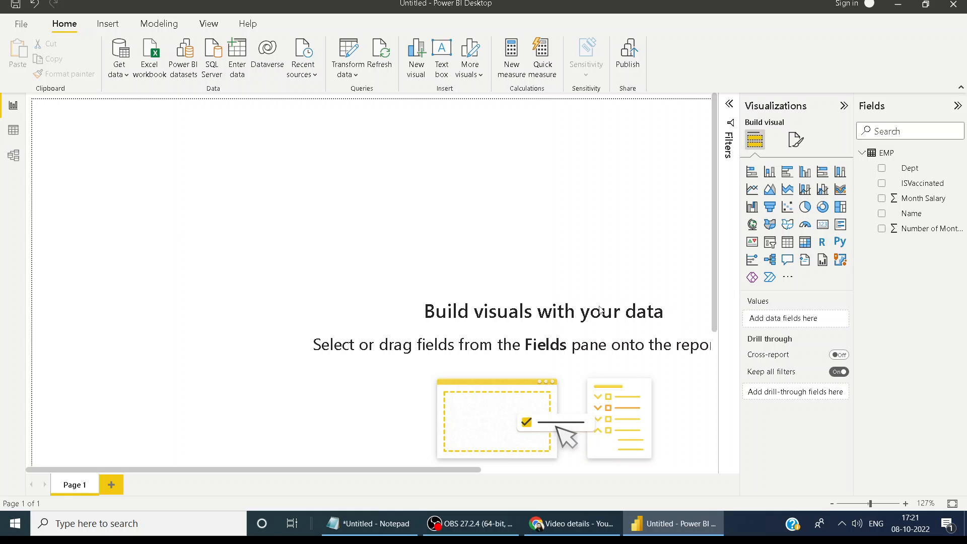
left_click(13, 133)
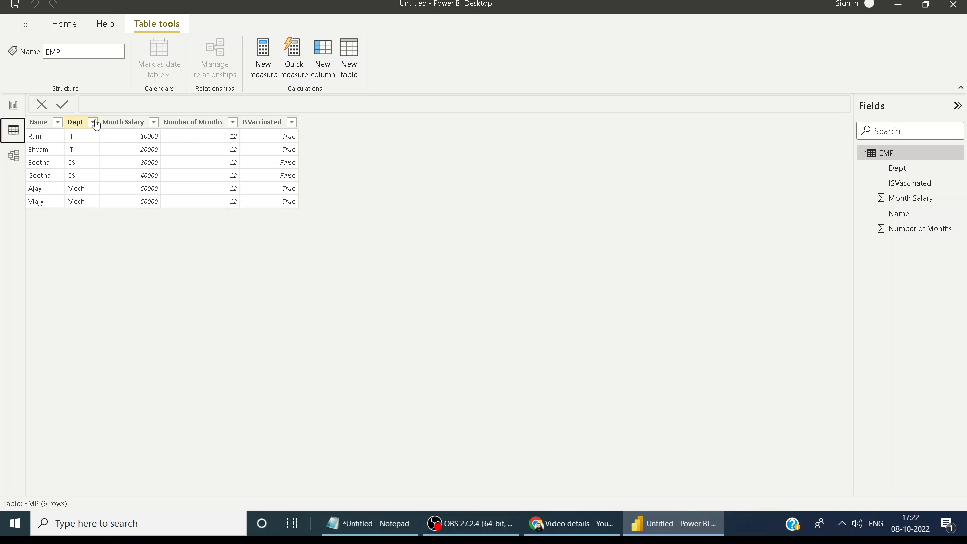
left_click(14, 109)
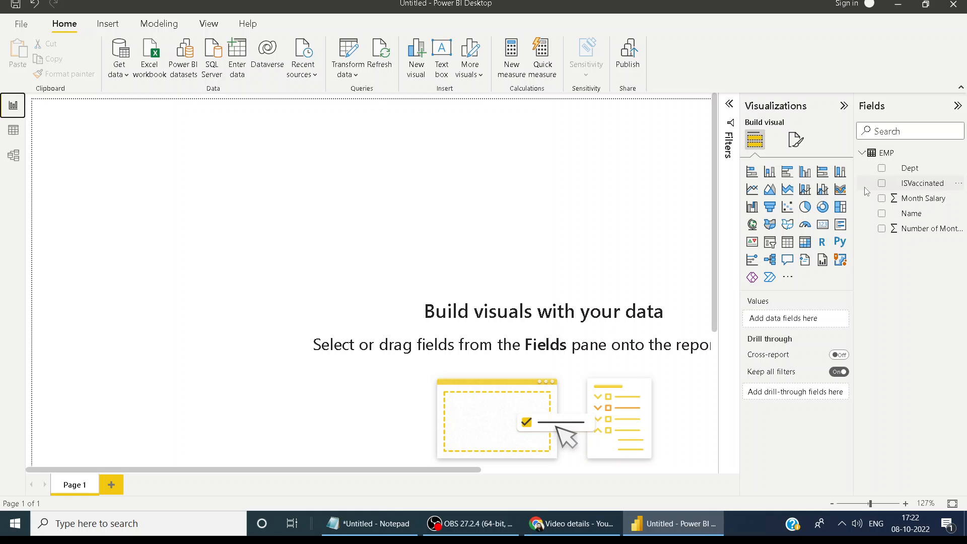
Create a new measure in the EMP table and start its formula as MIN 1=MIN(.
left_click(884, 156)
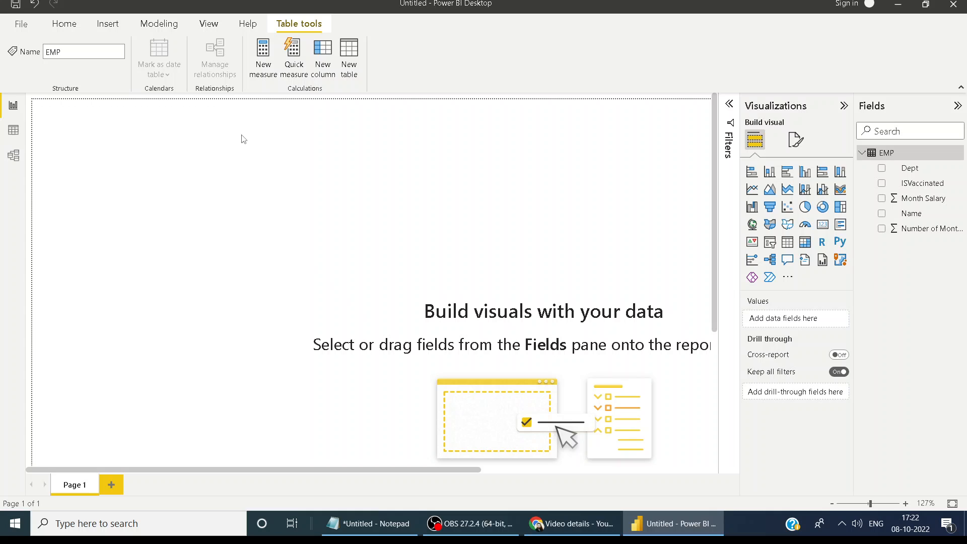
left_click(267, 75)
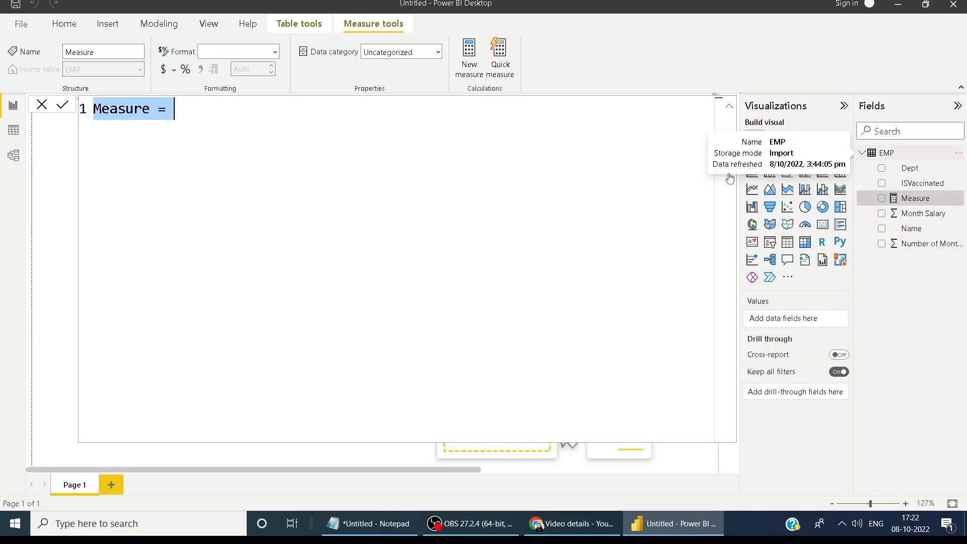
key("BackSpace")
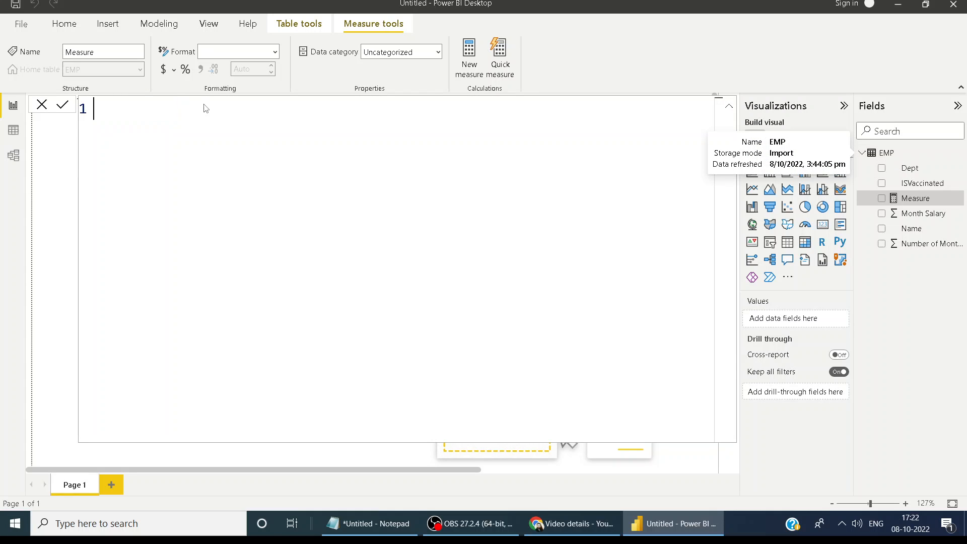
type("MIN ")
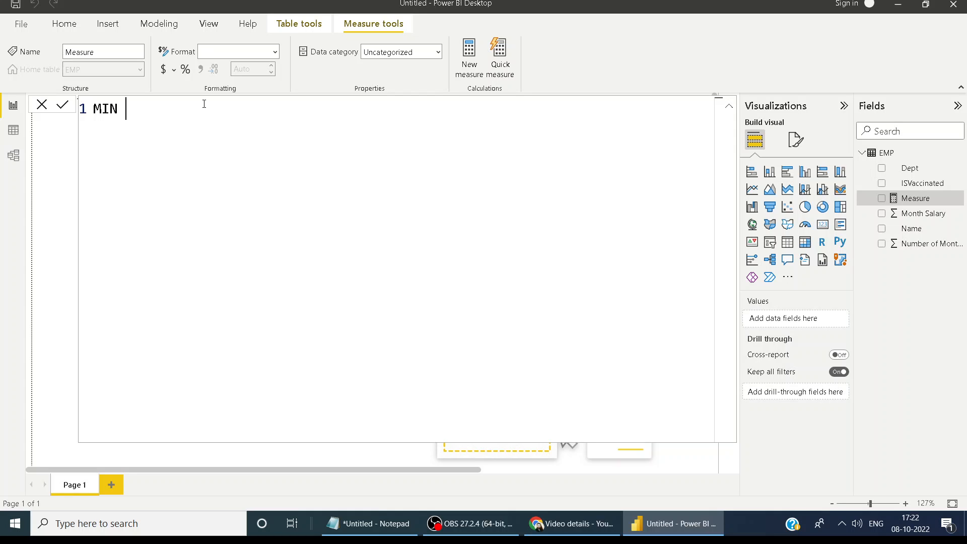
type("1=MIN")
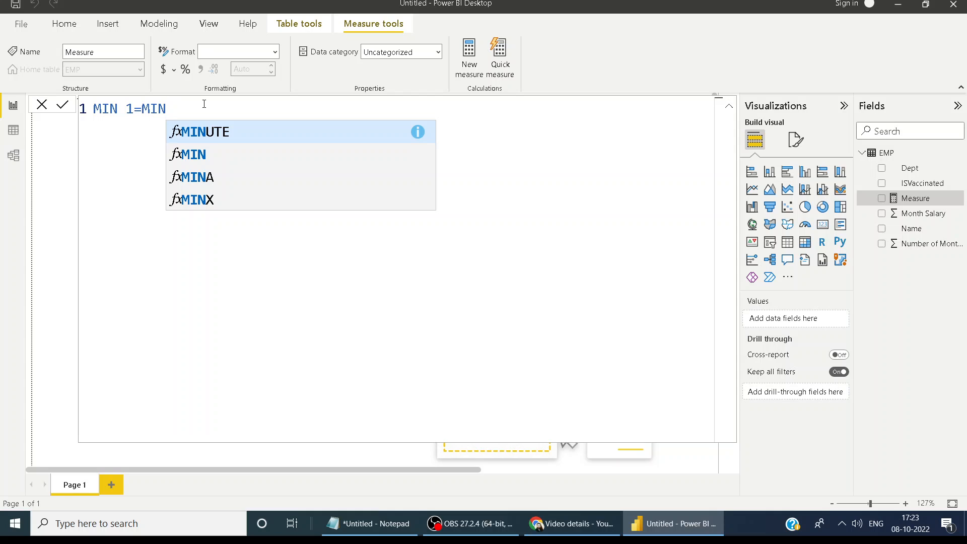
key("Down")
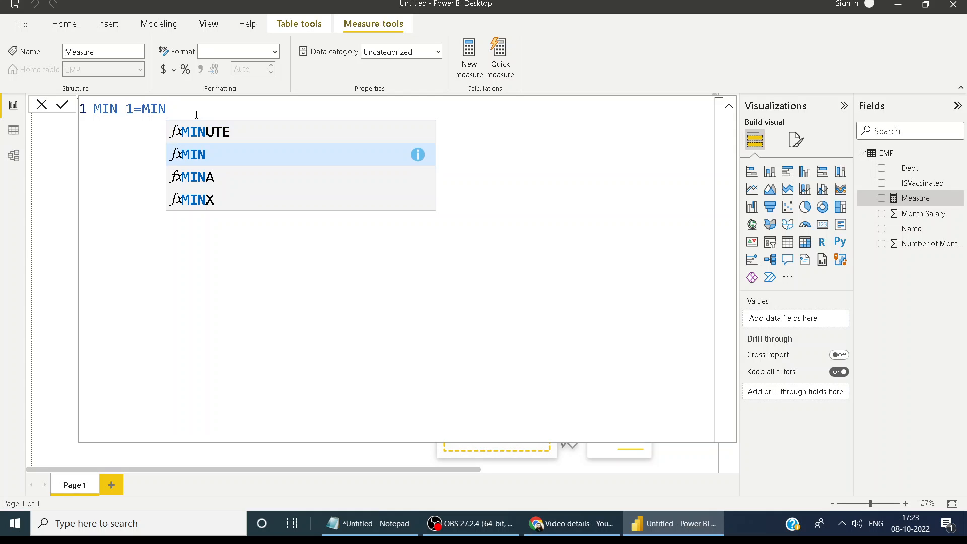
type("(")
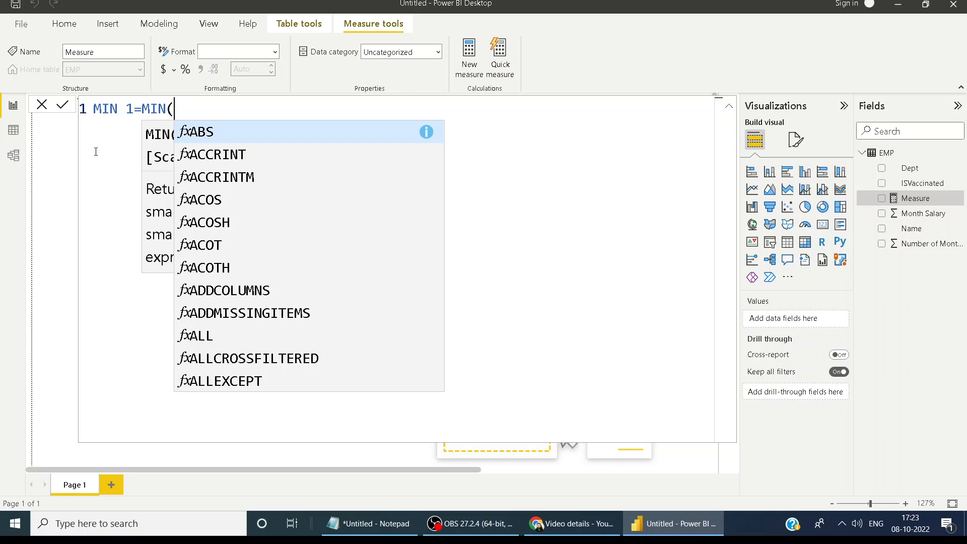
type("A")
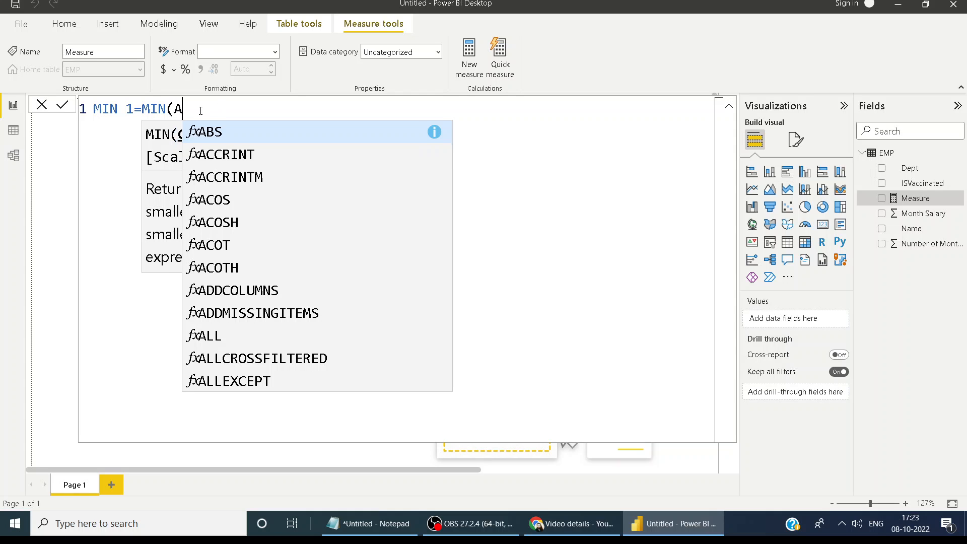
key("BackSpace")
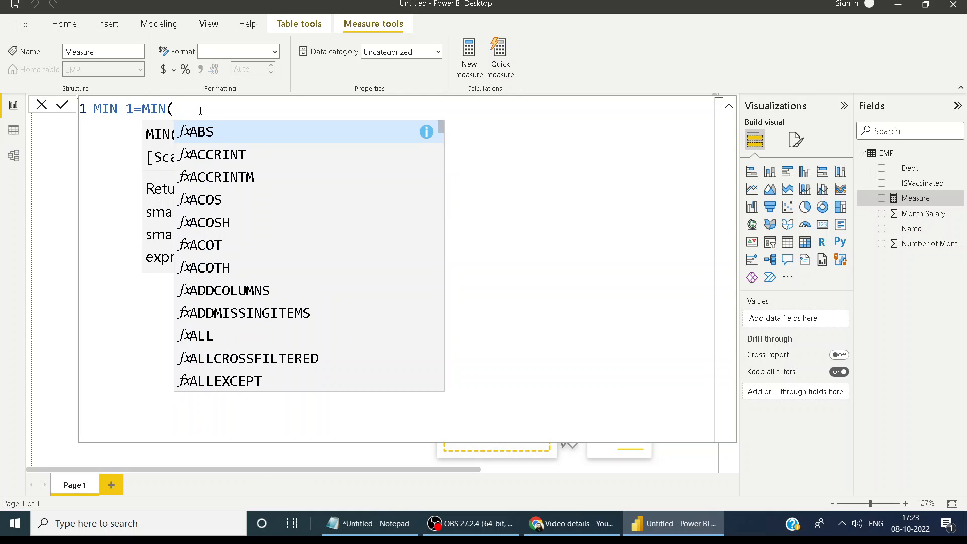
type("A")
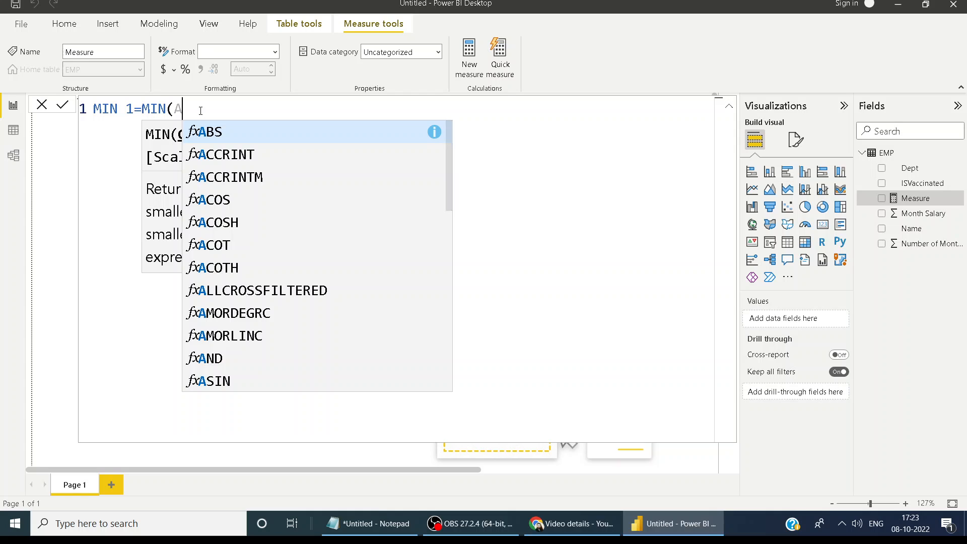
type(",")
key("BackSpace")
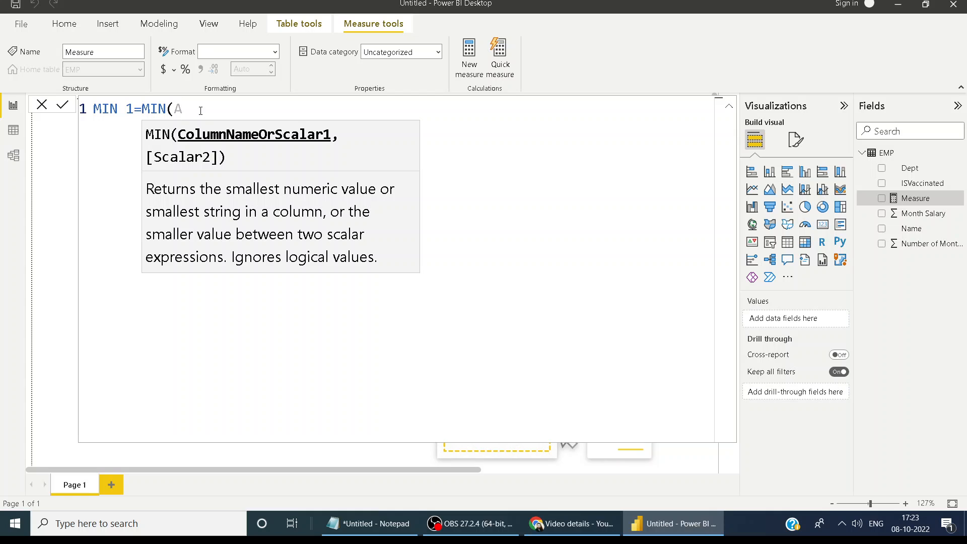
key("BackSpace")
Complete the MIN formula with the EMP[Month Salary] column, commit the MIN 1 measure and close the formula editor.
type("Sa")
key("Down")
key("Down")
key("Down")
key("Down")
key("Down")
key("Down")
key("Down")
key("Down")
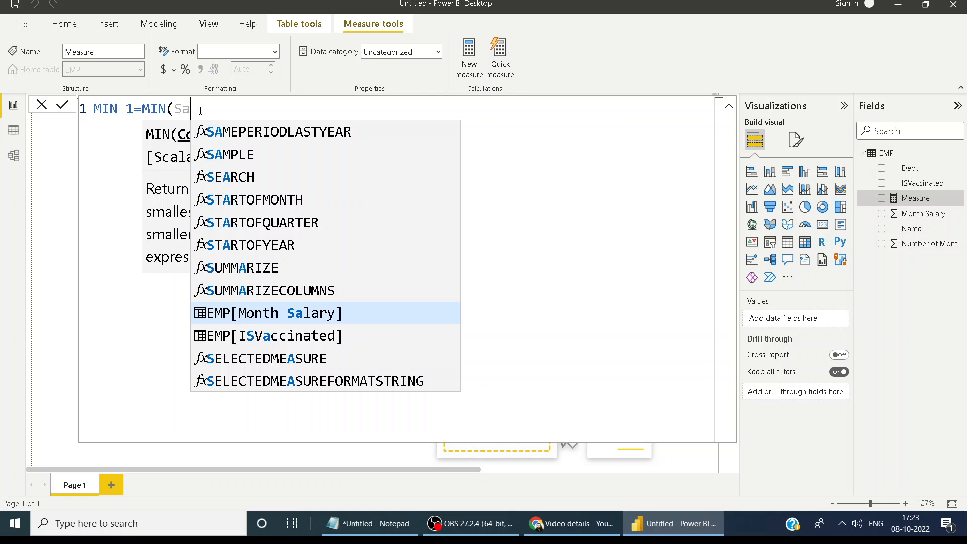
key("Tab")
type(")")
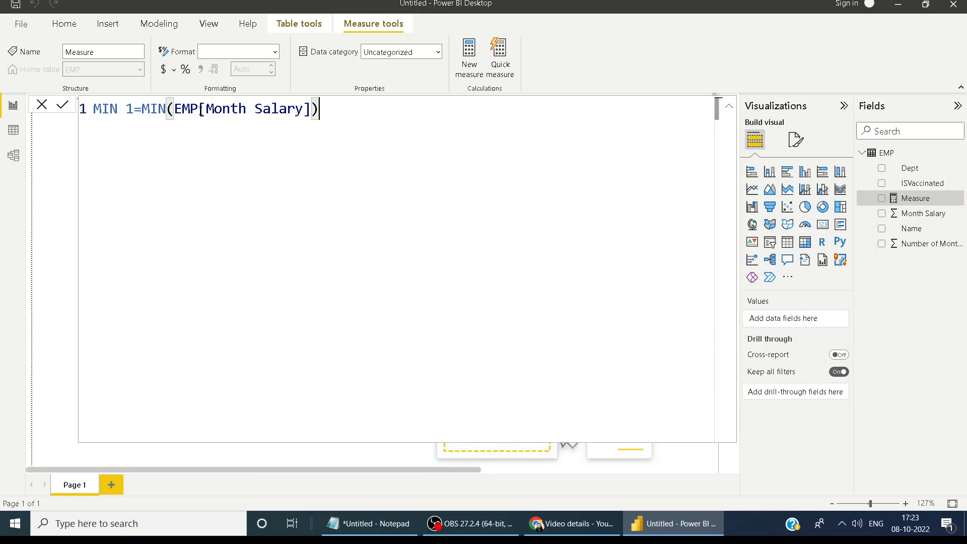
left_click(62, 107)
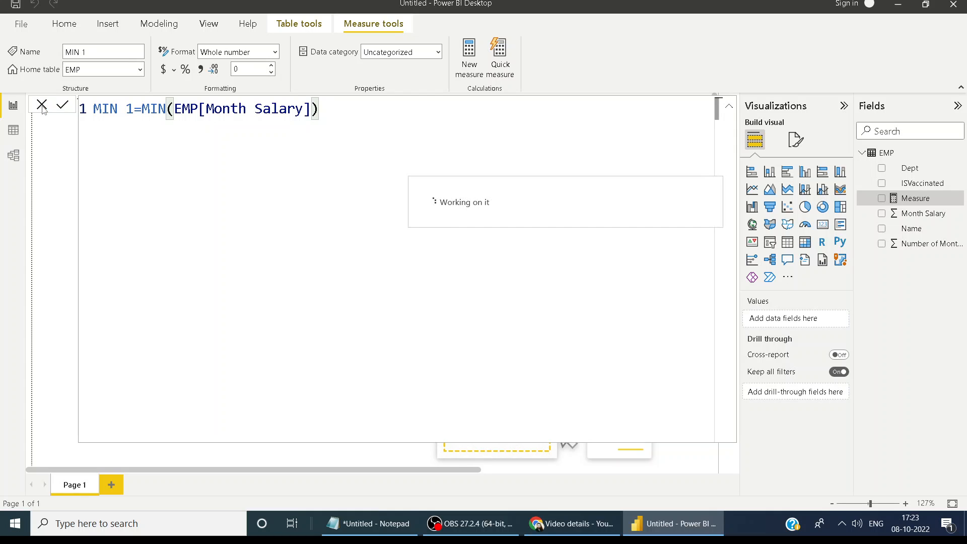
left_click(43, 109)
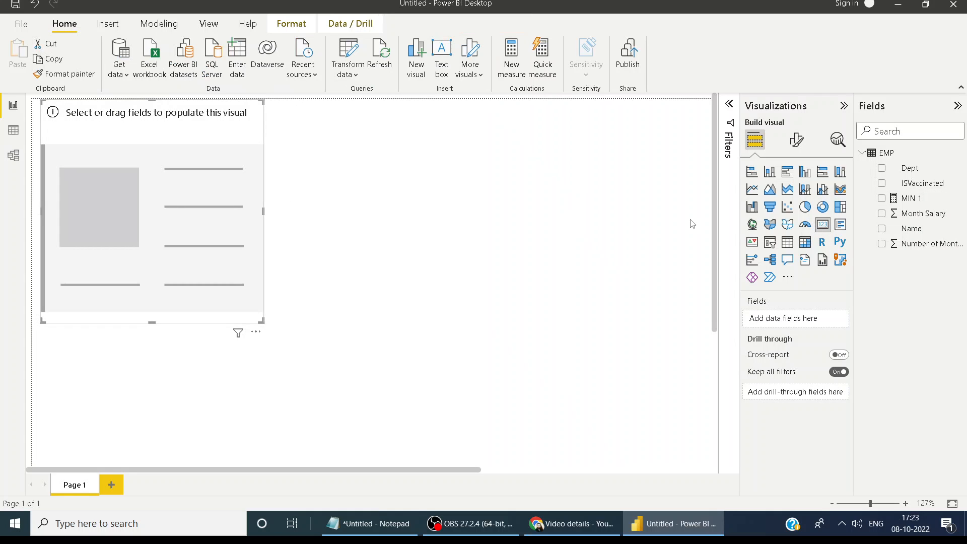
Show the MIN 1 measure in the card visual and reduce the card's height to about a third.
left_click_drag(898, 199, 790, 329)
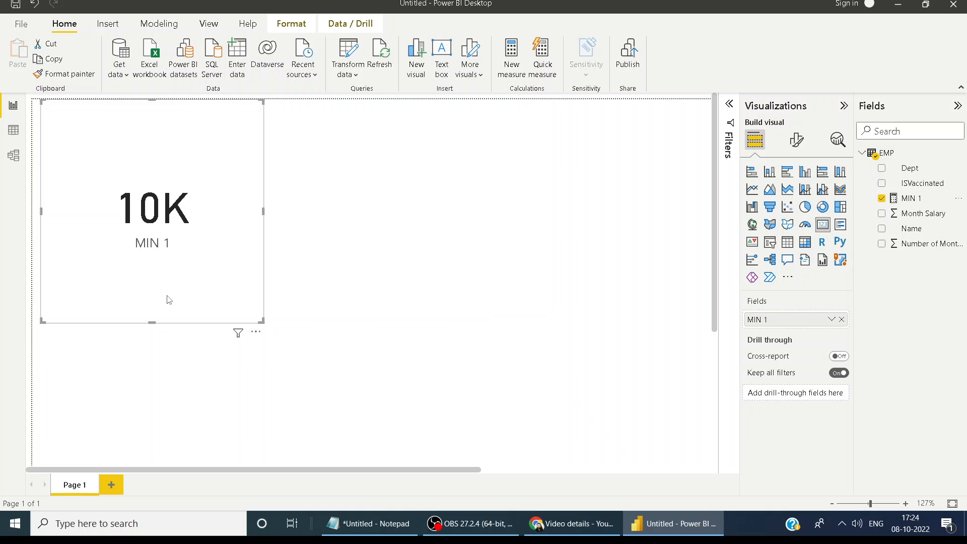
left_click_drag(154, 302, 164, 173)
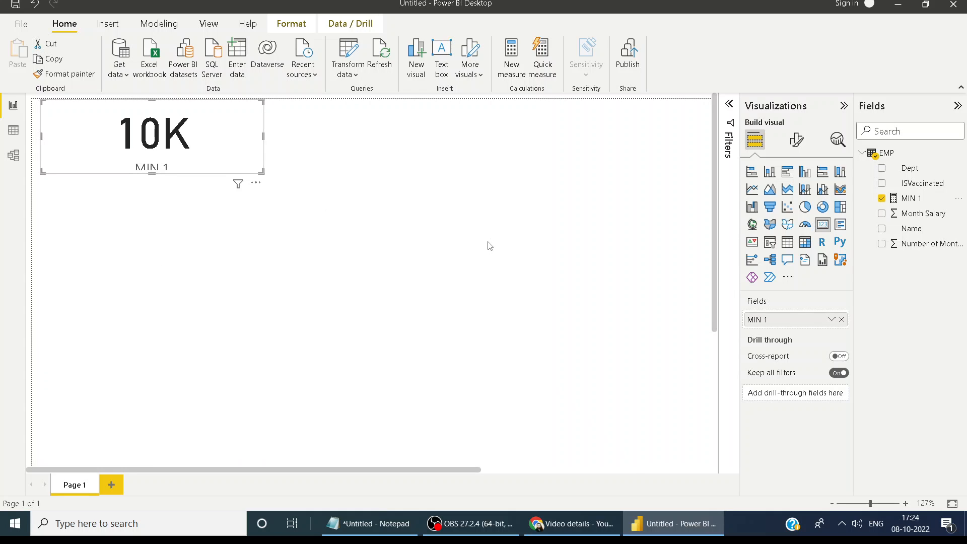
left_click(538, 246)
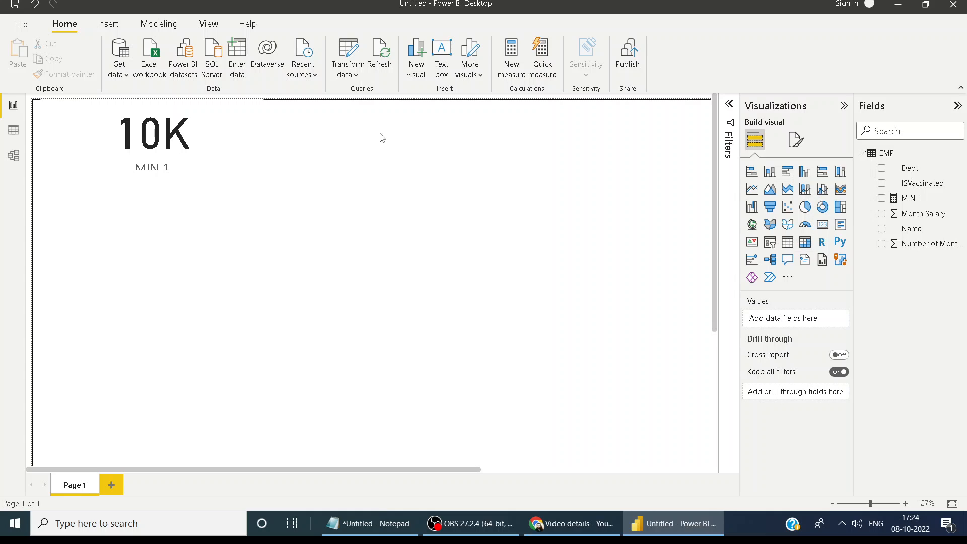
Check the card's value against the Month Salary data in the EMP table, and return to the report.
left_click(12, 132)
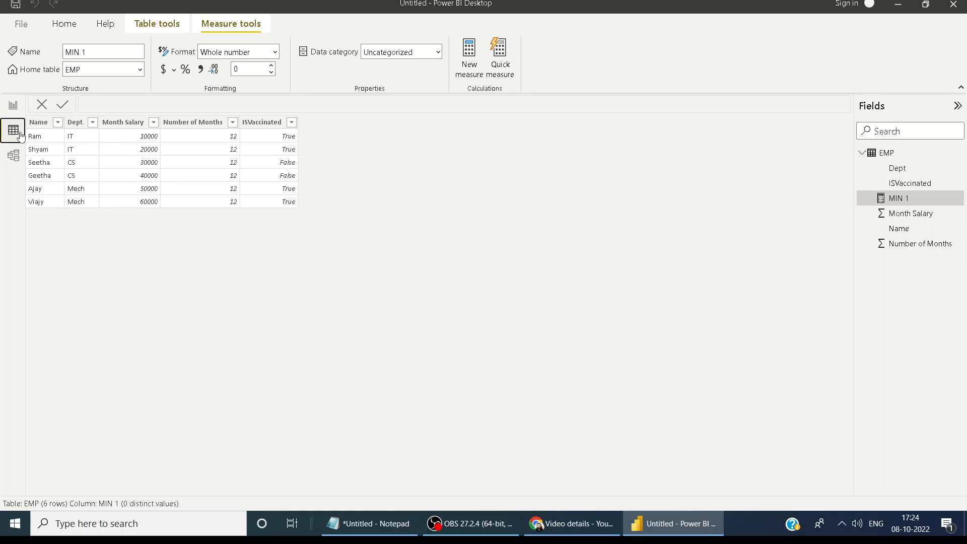
left_click(13, 105)
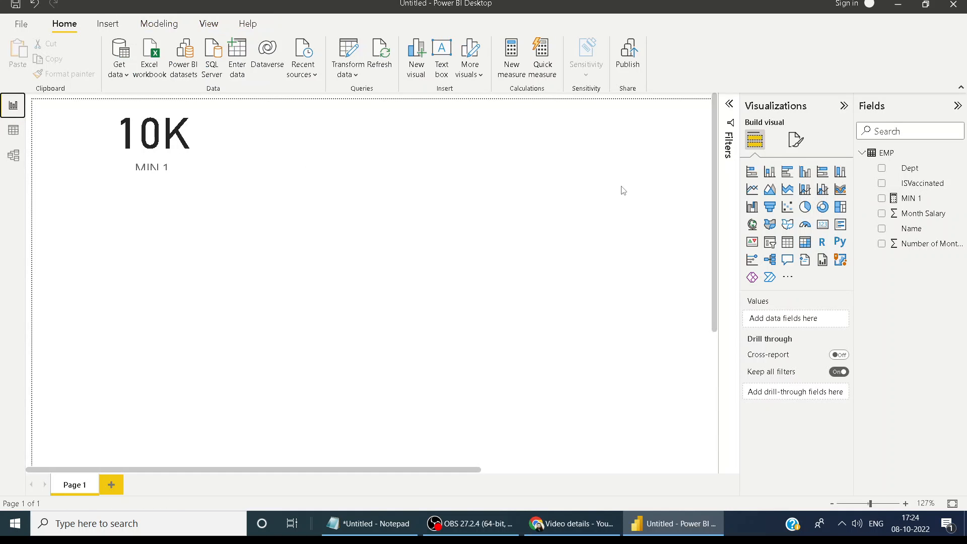
Add a table visual to the report page and resize it so it stands directly beside the MIN 1 card.
left_click(787, 243)
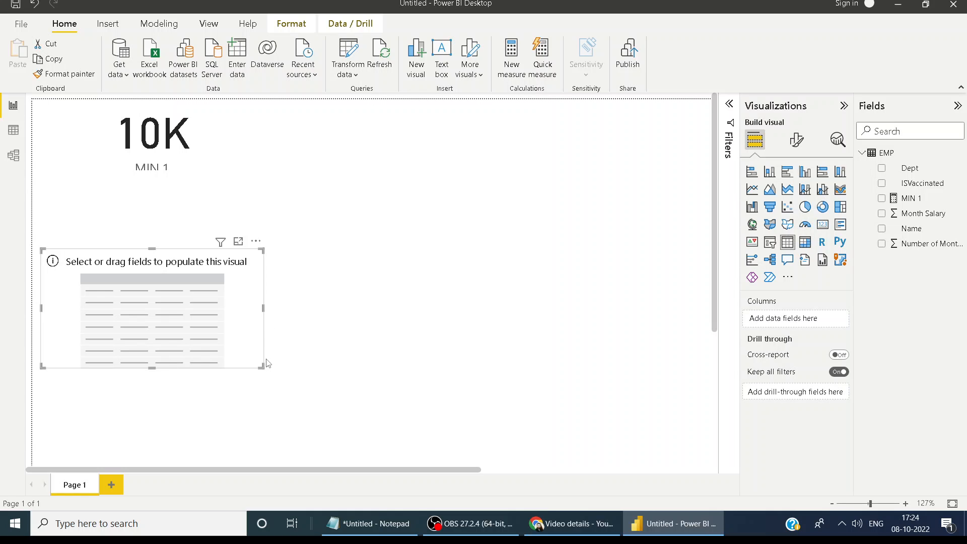
left_click_drag(261, 364, 600, 344)
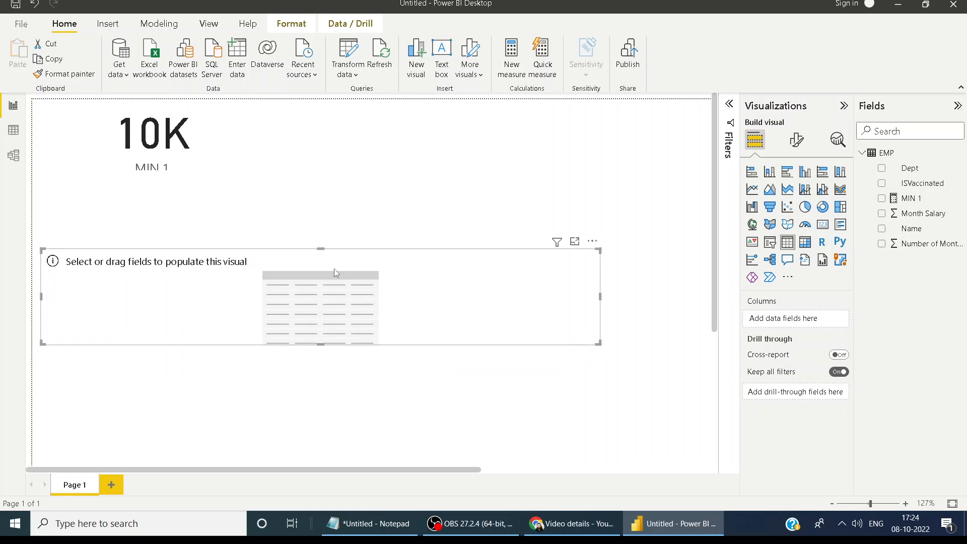
left_click(322, 246)
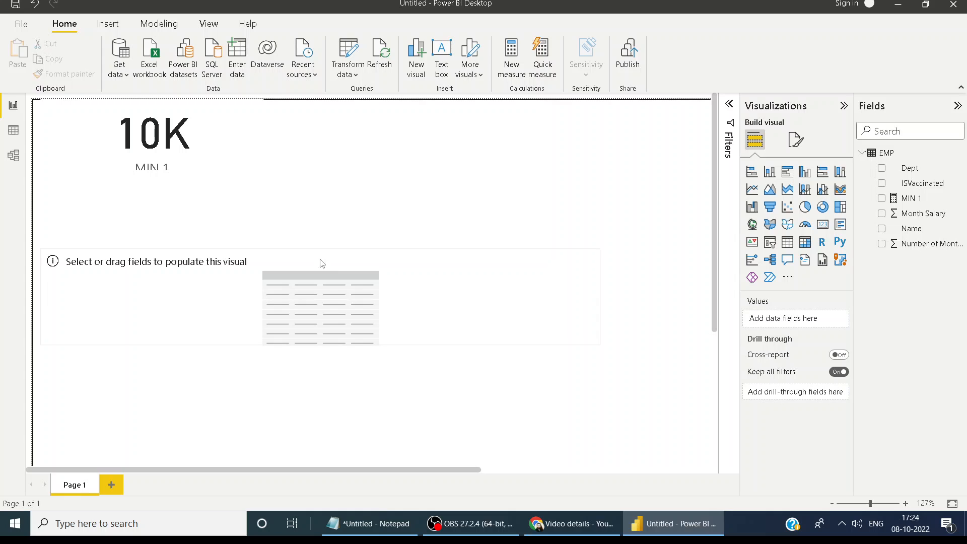
left_click(322, 269)
left_click_drag(321, 248, 321, 100)
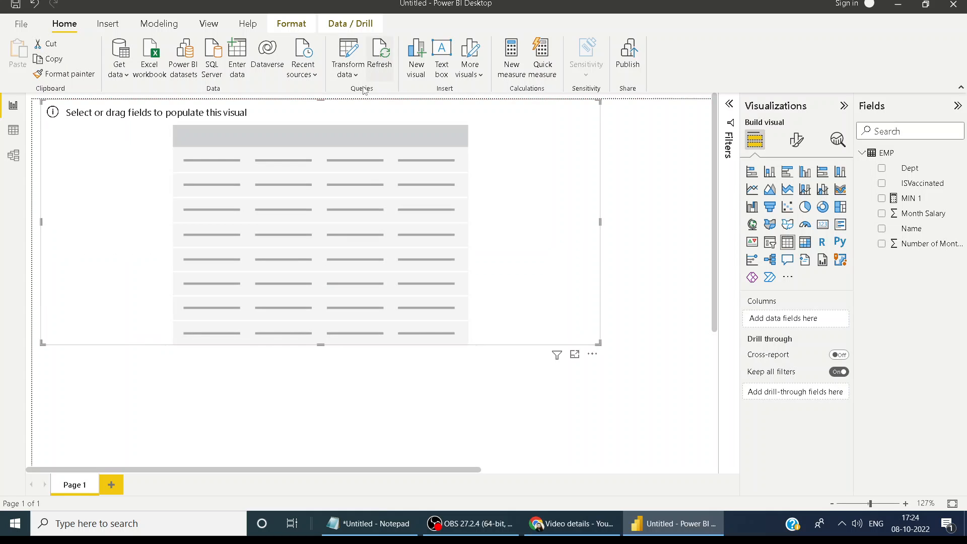
left_click_drag(41, 221, 278, 221)
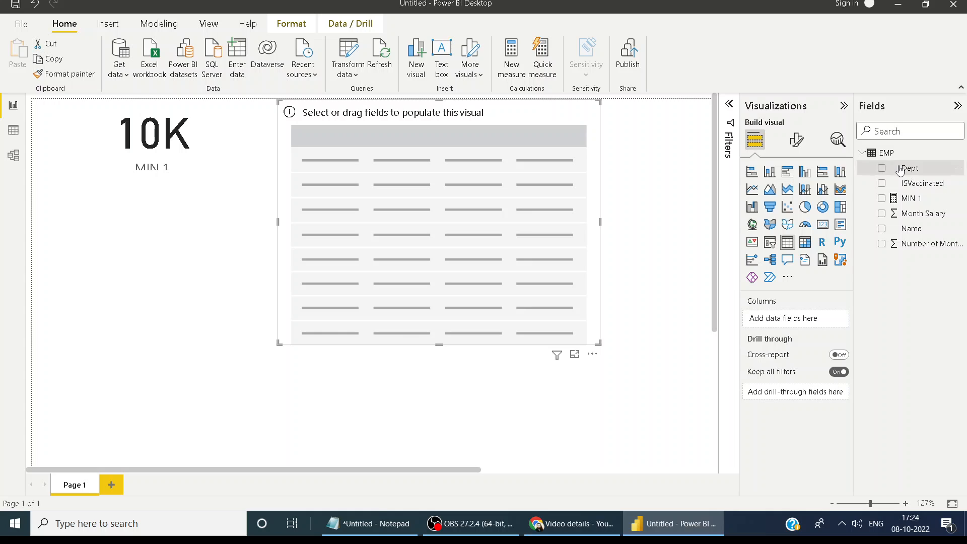
Fill the table visual with Dept and MIN 1, and check the departmental minimums against the EMP data.
left_click_drag(898, 168, 507, 241)
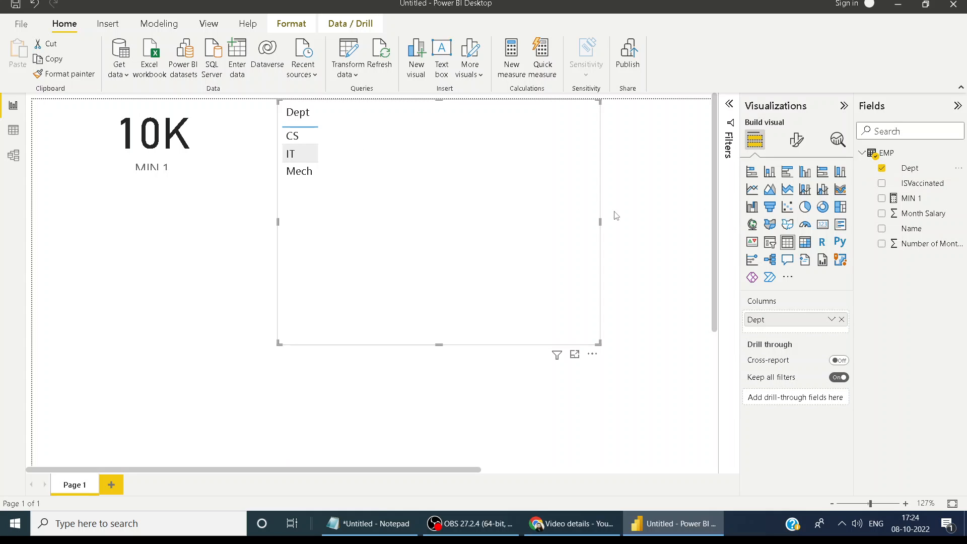
left_click_drag(910, 198, 446, 171)
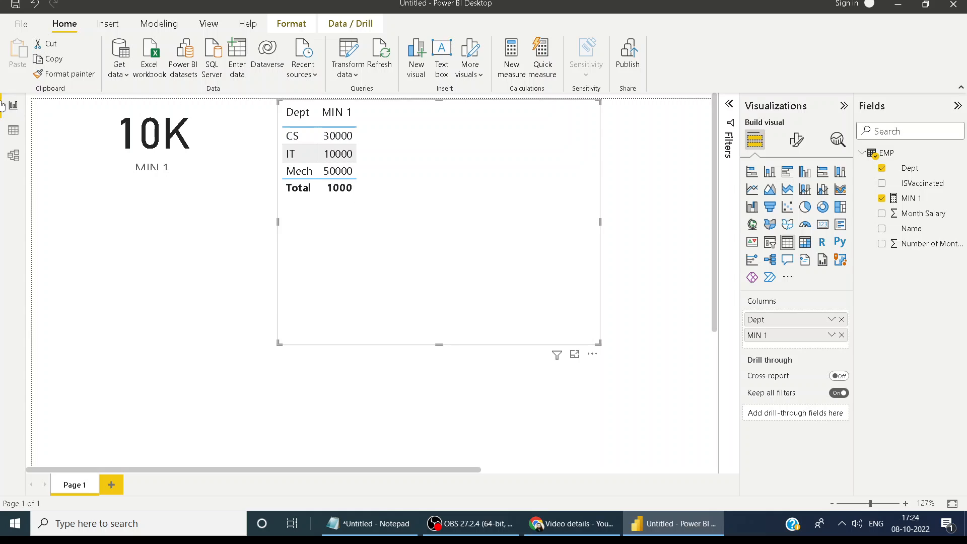
left_click(13, 129)
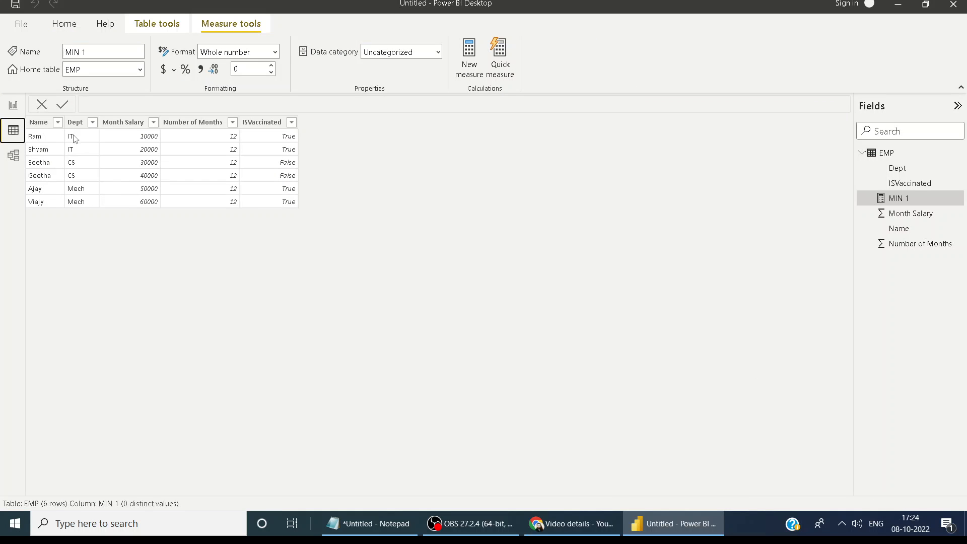
left_click(14, 107)
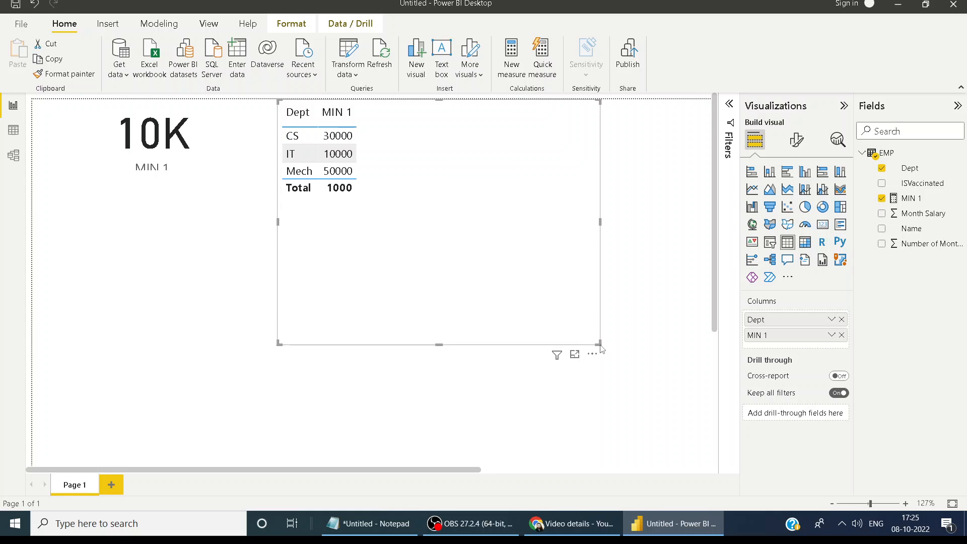
Shrink the table visual to fit closely around its Dept and MIN 1 rows, and review the MIN 1 measure's formula.
left_click_drag(599, 344, 449, 211)
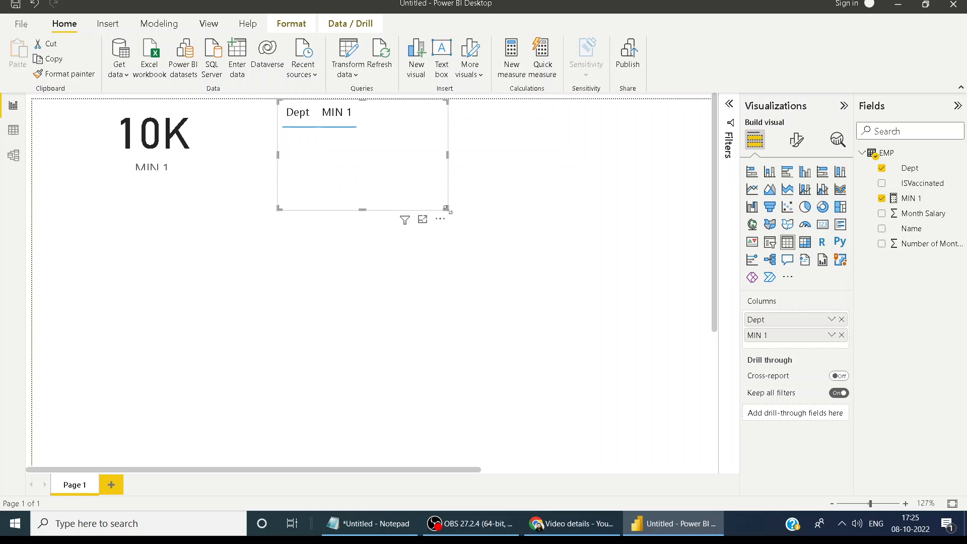
left_click(886, 198)
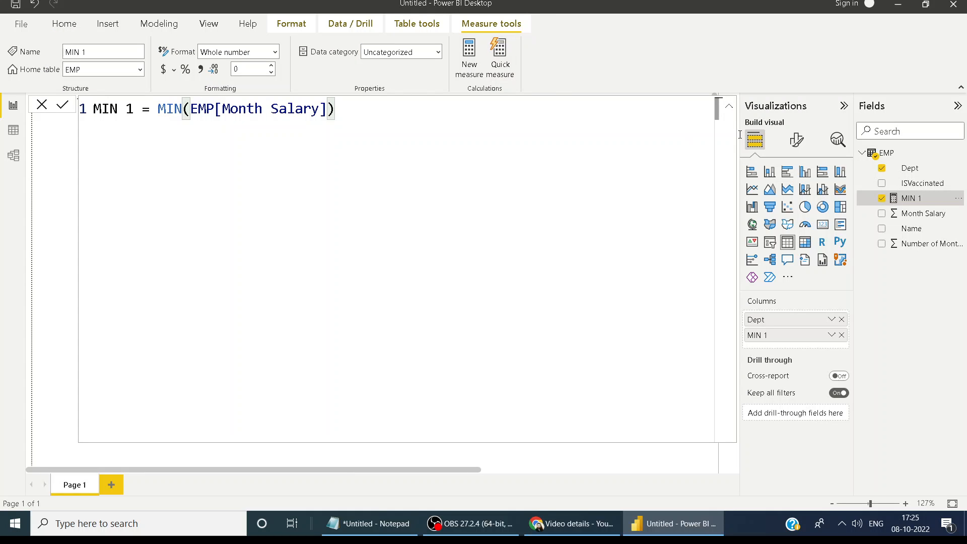
Start a new measure named MIN 2 in the EMP table, using the MIN function.
left_click(885, 154)
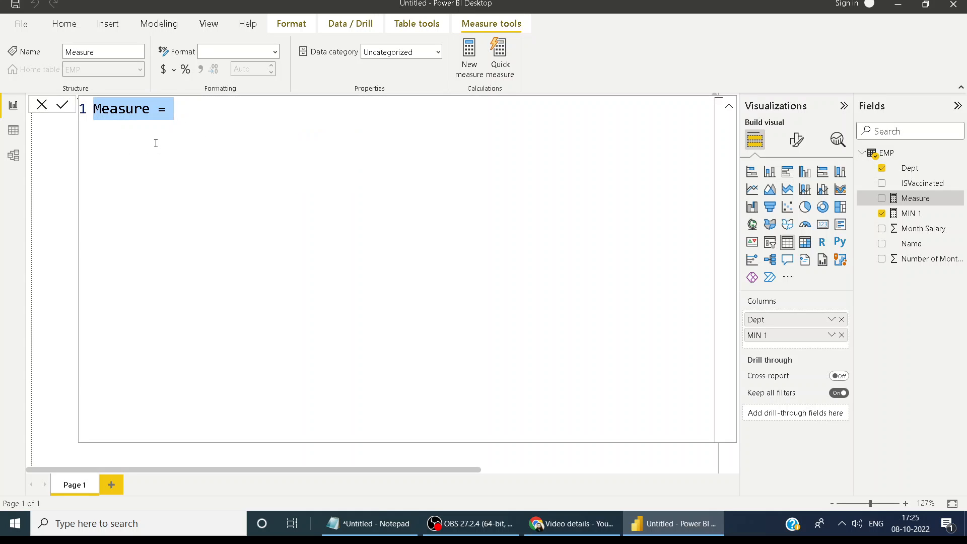
type("MIN")
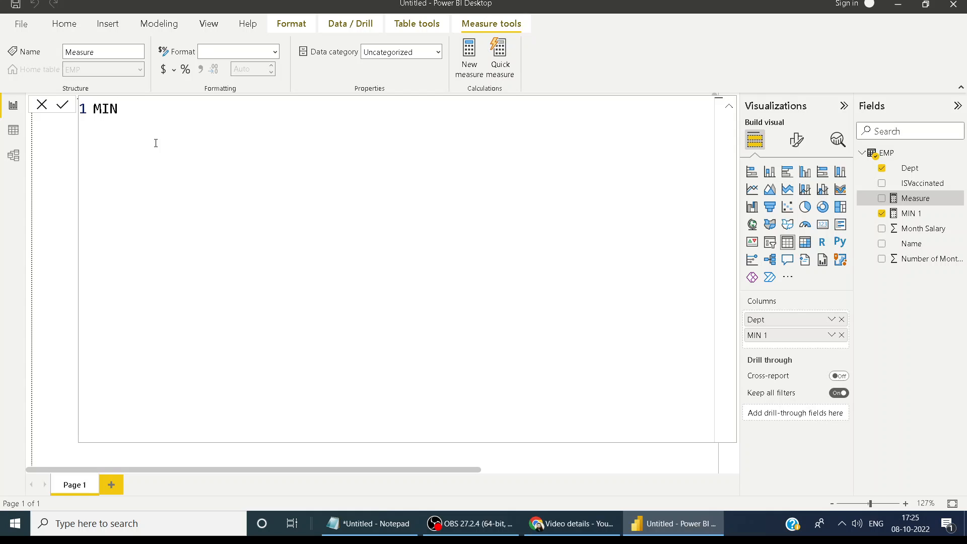
type(" 2=MIn")
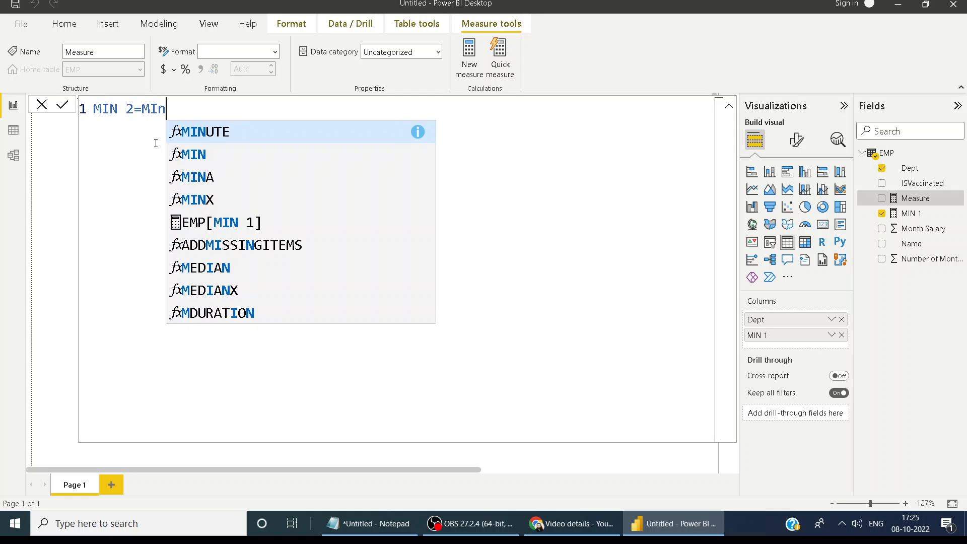
key("Tab")
key("BackSpace")
key("BackSpace")
key("BackSpace")
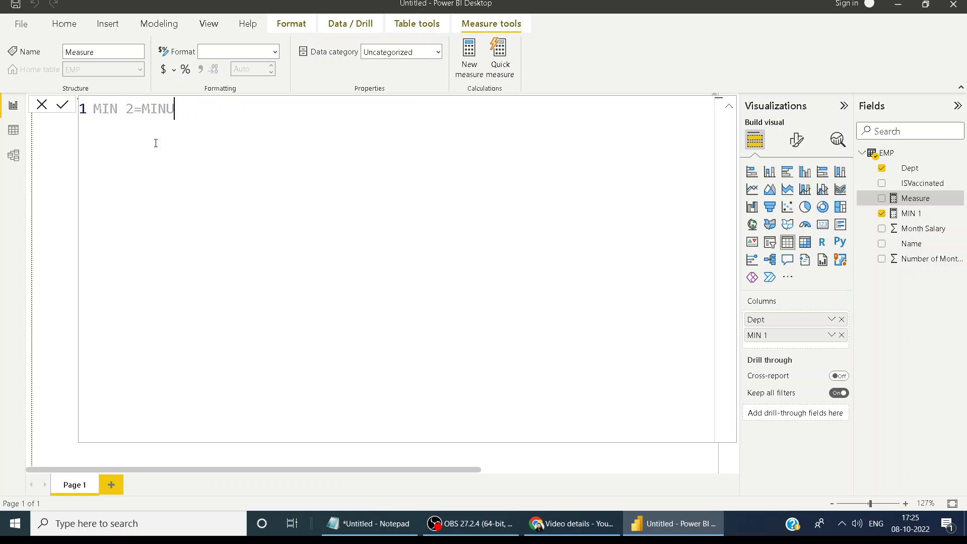
key("BackSpace")
key("BackSpace")
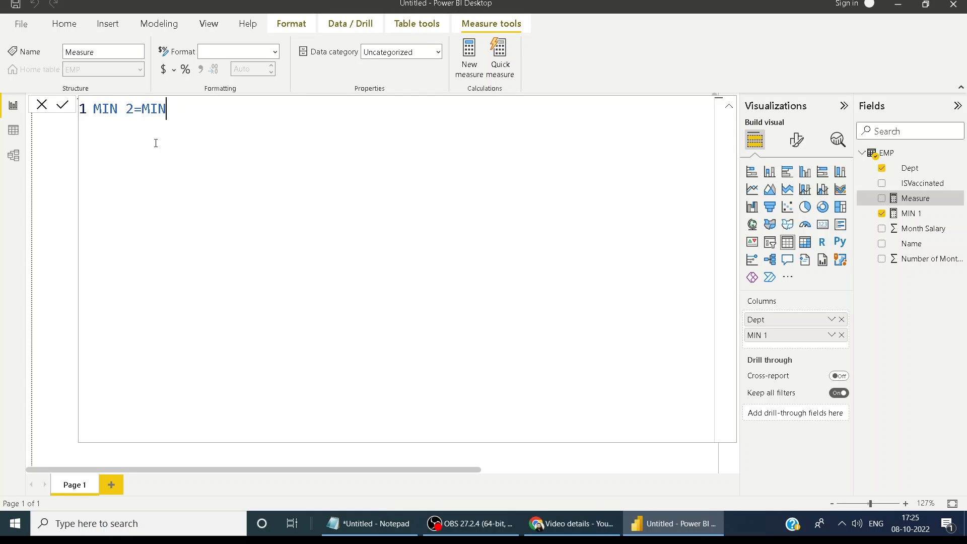
Give MIN the two scalar arguments 1 and 10, commit the MIN 2 measure and close its formula editor.
type("(1")
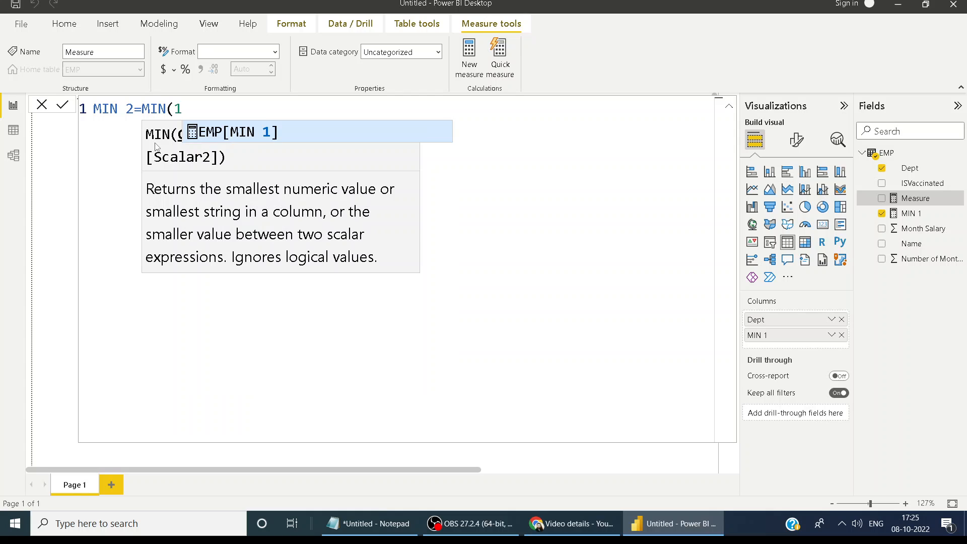
type(",19")
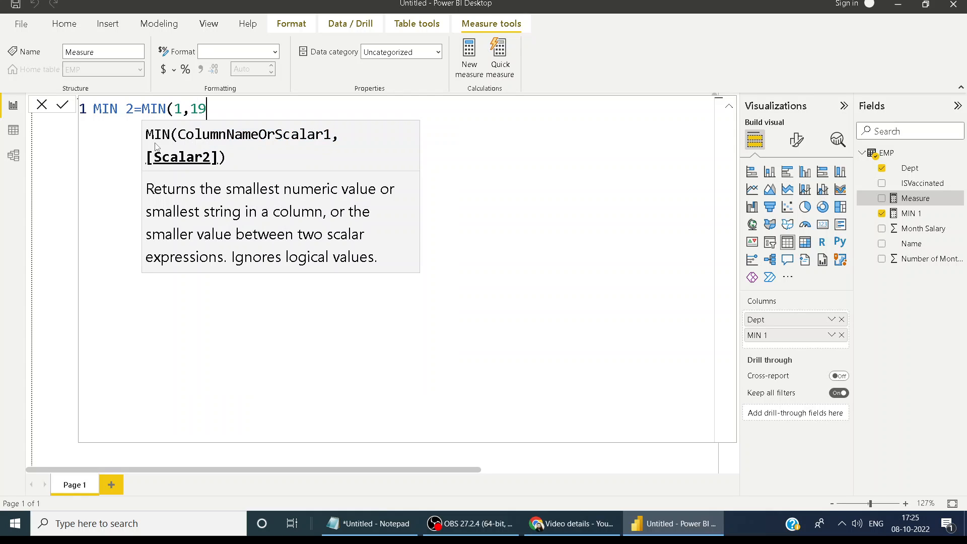
key("BackSpace")
type("0)")
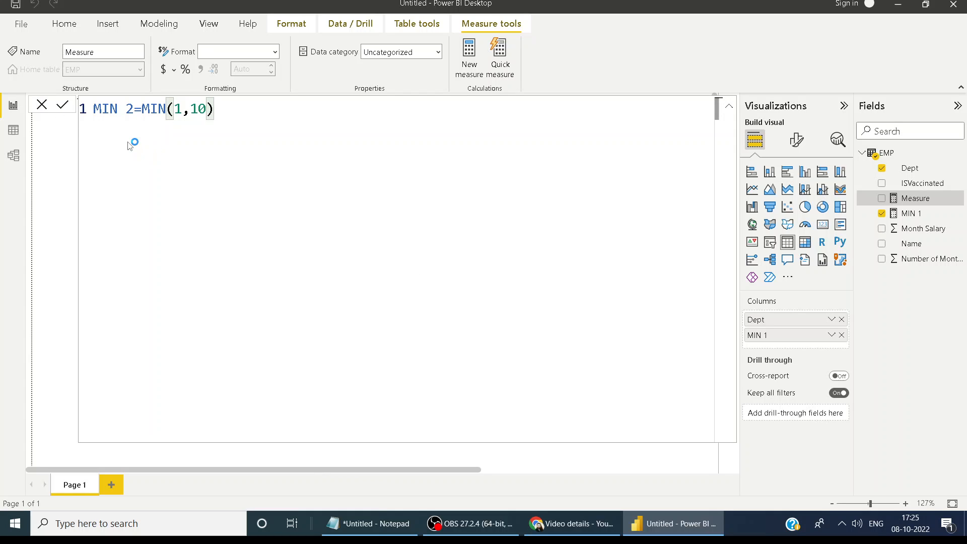
key("Return")
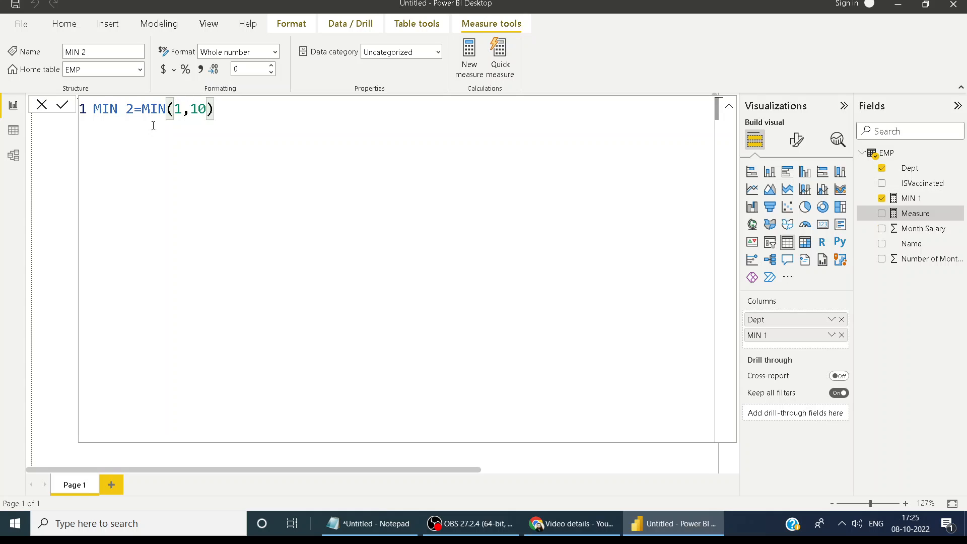
left_click(42, 105)
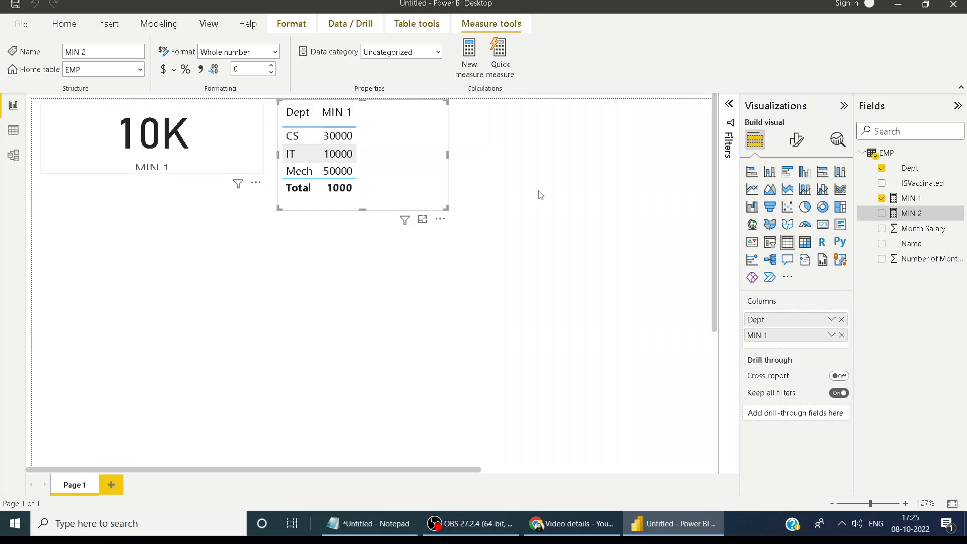
Add a card visual beside the table, reduce its height, and show the MIN 2 measure in it.
left_click(581, 186)
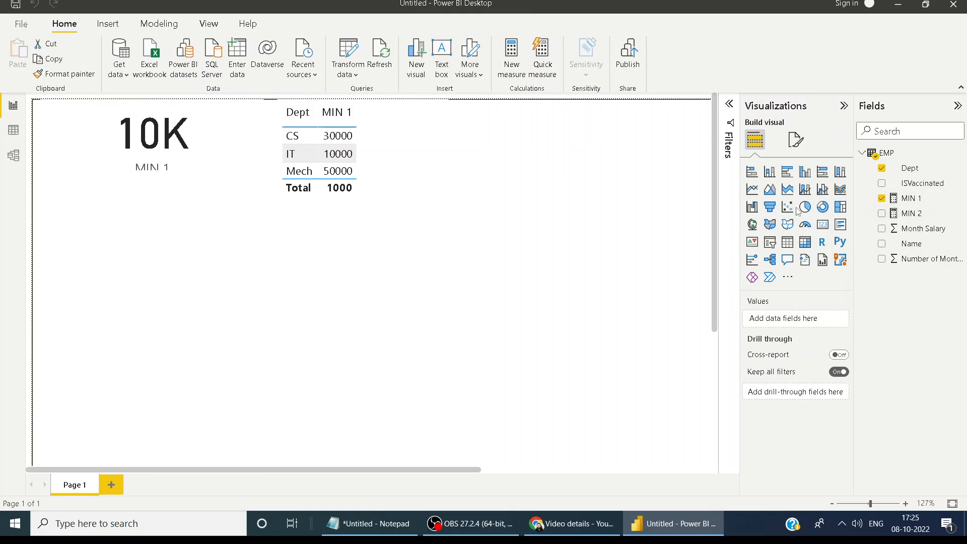
left_click(828, 231)
left_click_drag(135, 340, 568, 160)
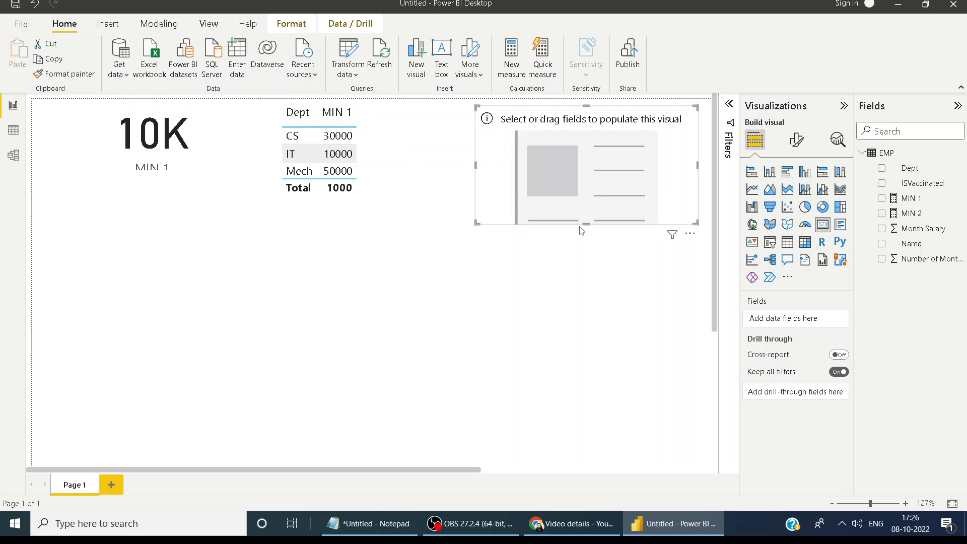
left_click_drag(581, 224, 626, 186)
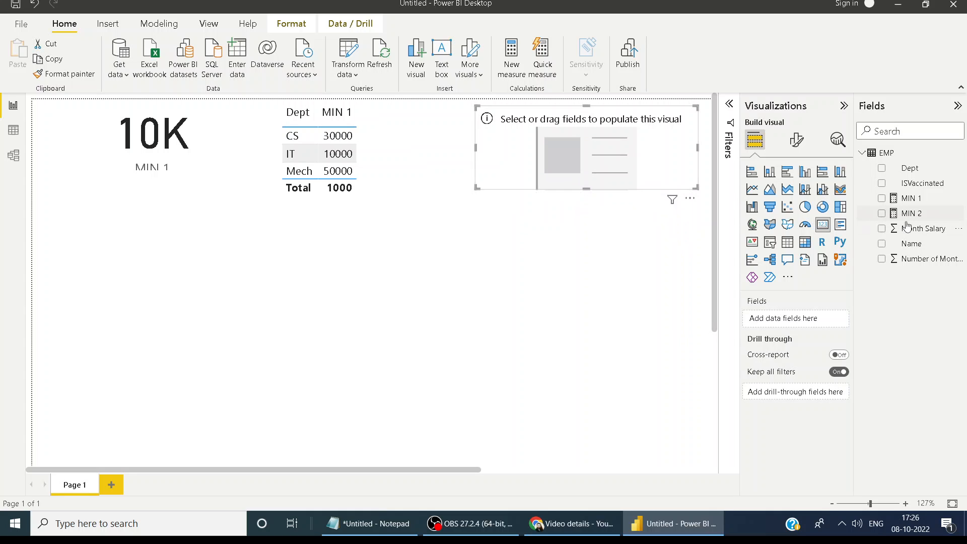
left_click_drag(909, 214, 597, 172)
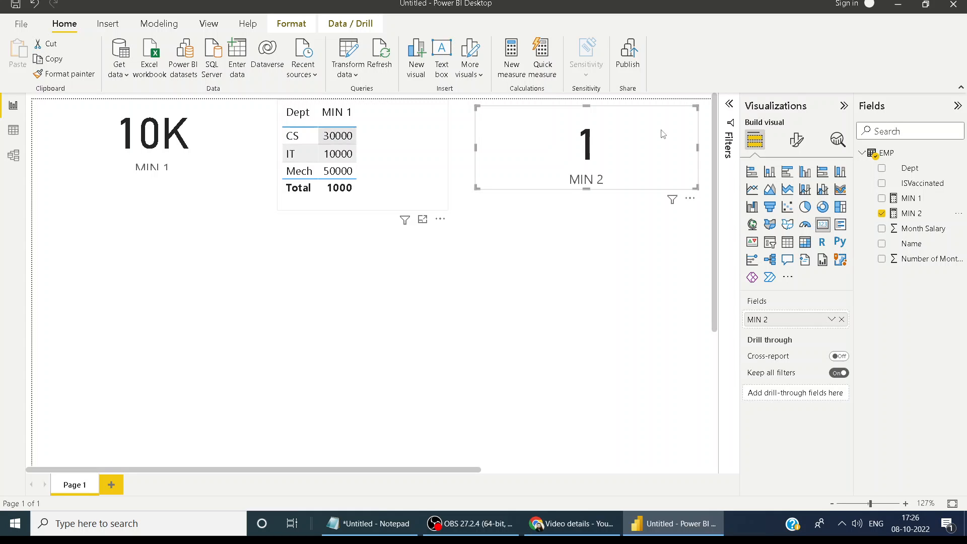
Start another new measure in the EMP table named MINX, using the MINX function.
left_click(893, 158)
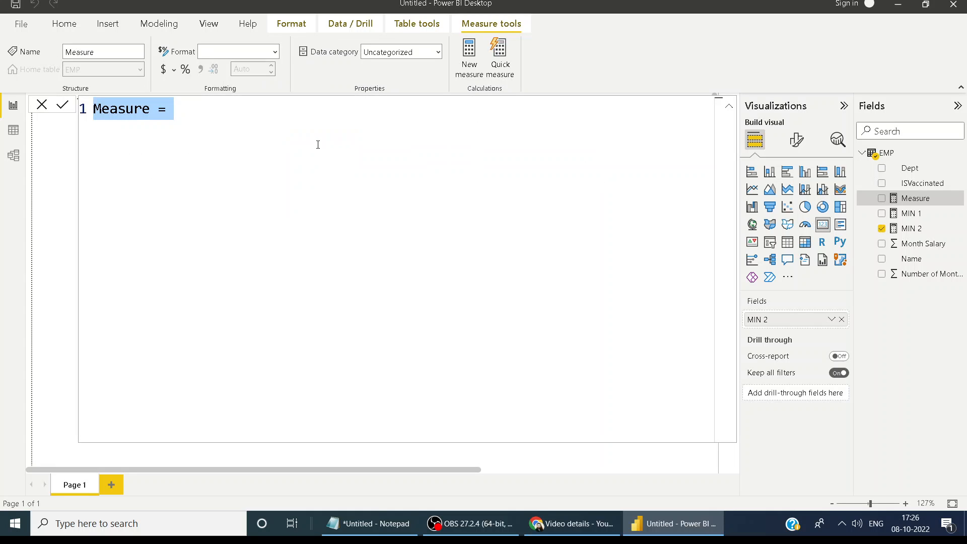
type("MINX=")
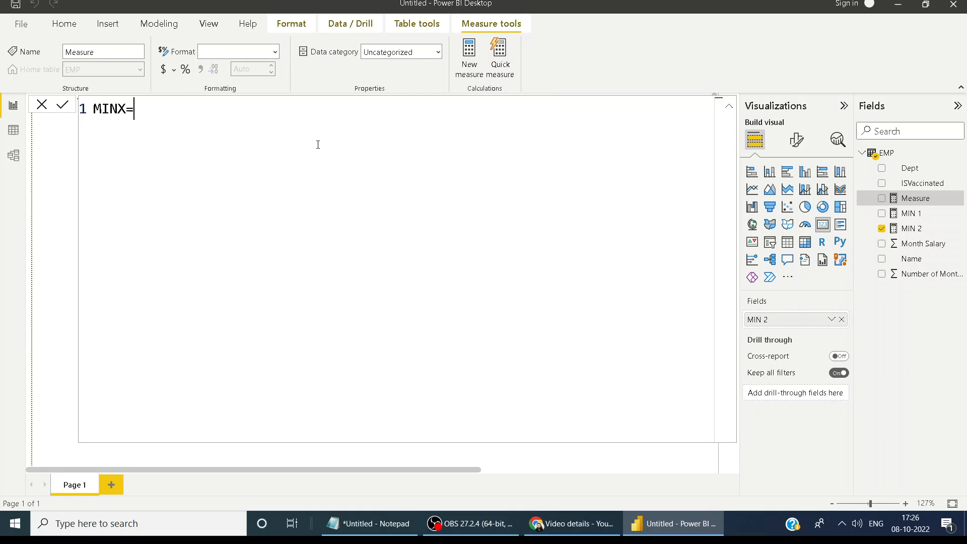
type("MIn")
key("Down")
key("Down")
key("Down")
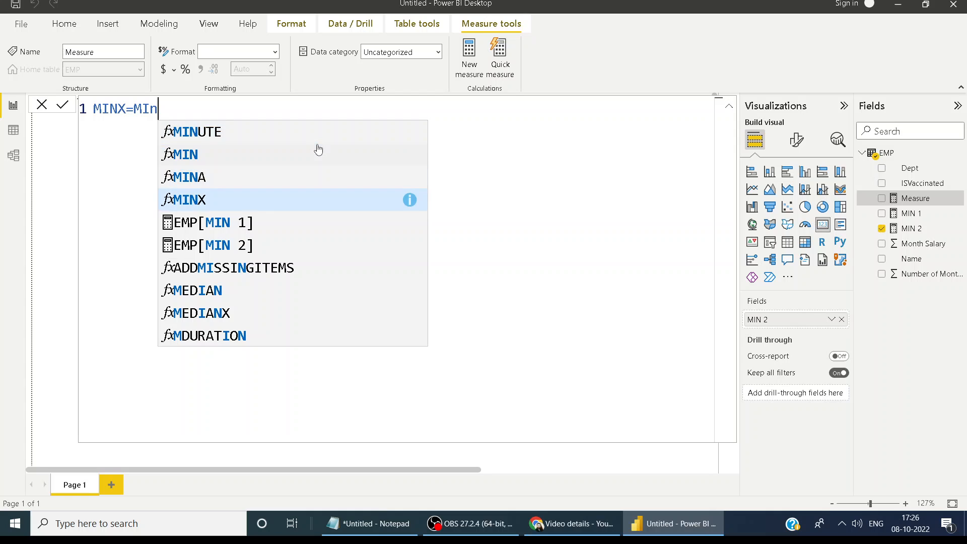
key("Tab")
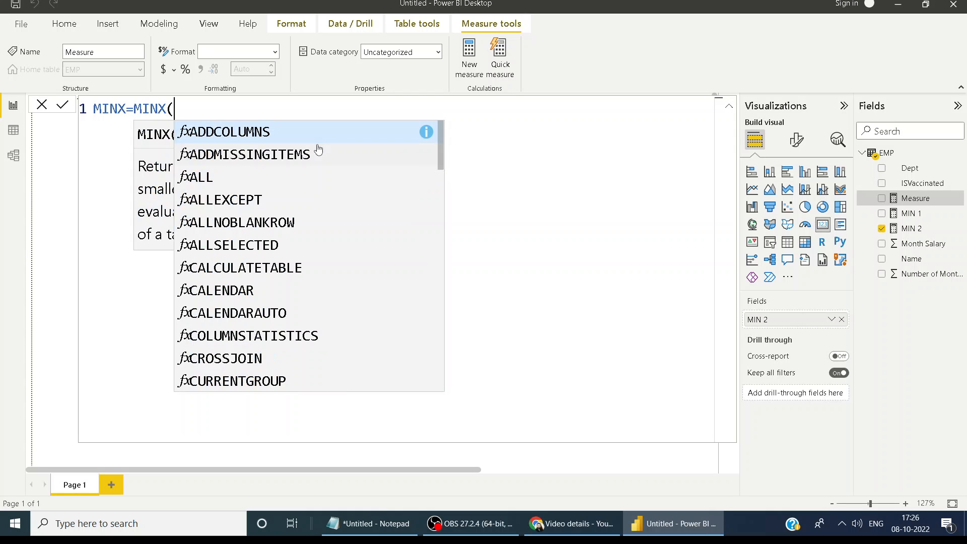
type("S")
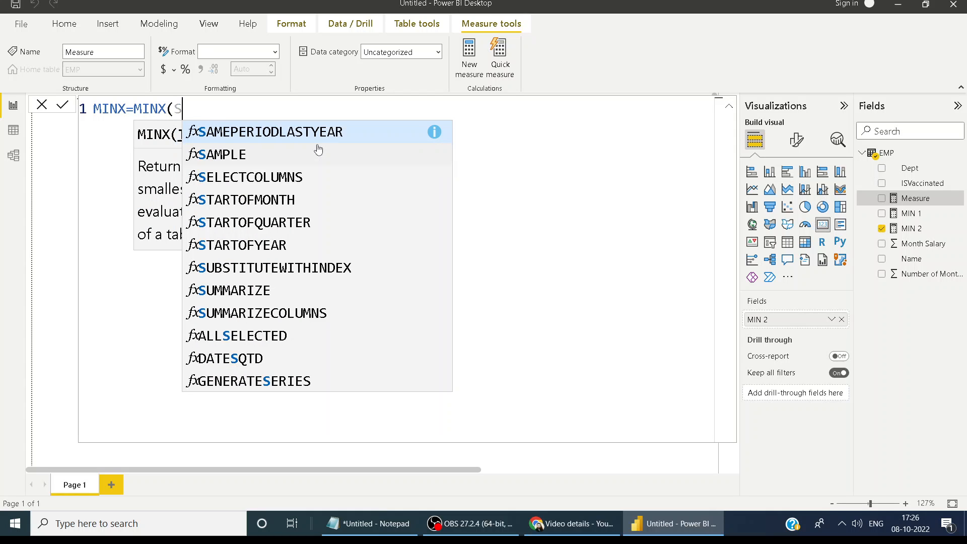
type(",")
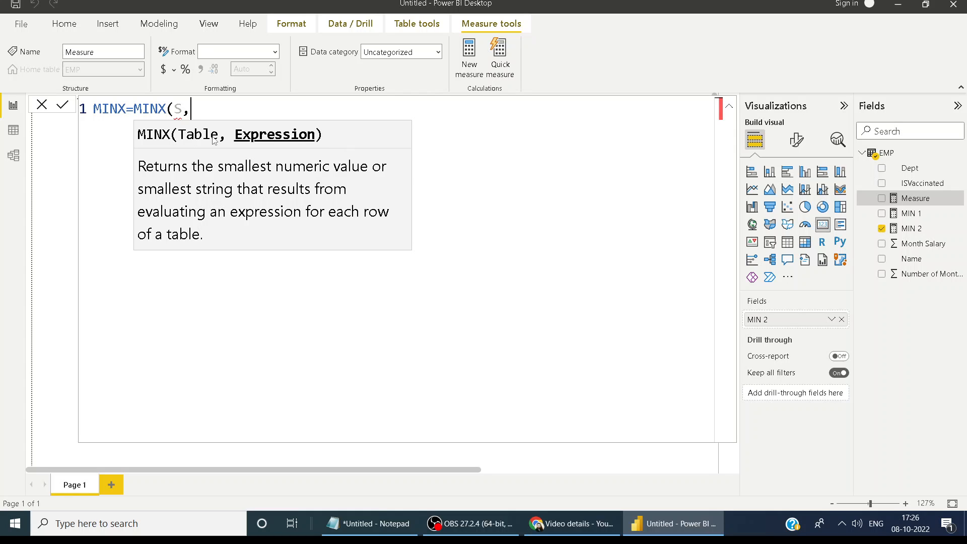
key("BackSpace")
key("BackSpace")
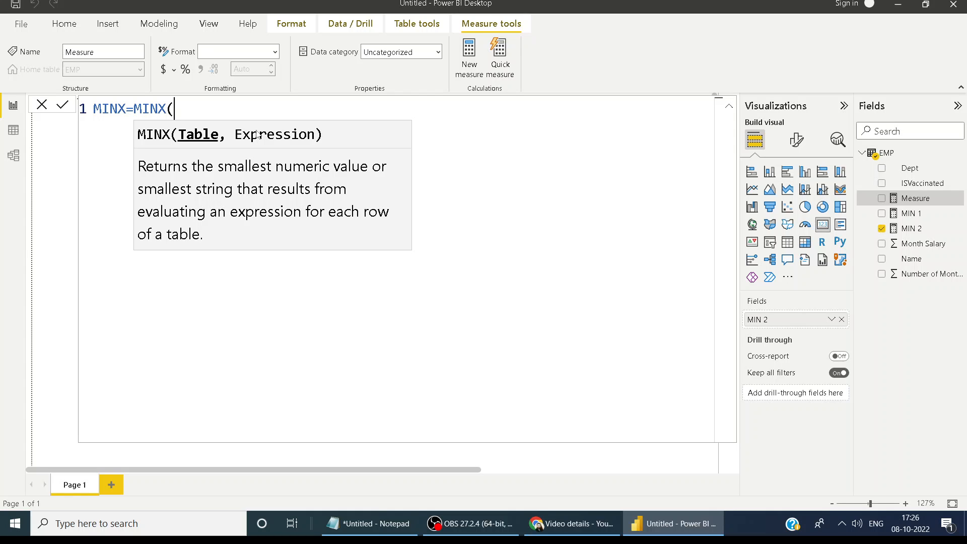
Set the table argument of MINX to FILTER(EMP,EMP[Dept]="IT").
type("FIl")
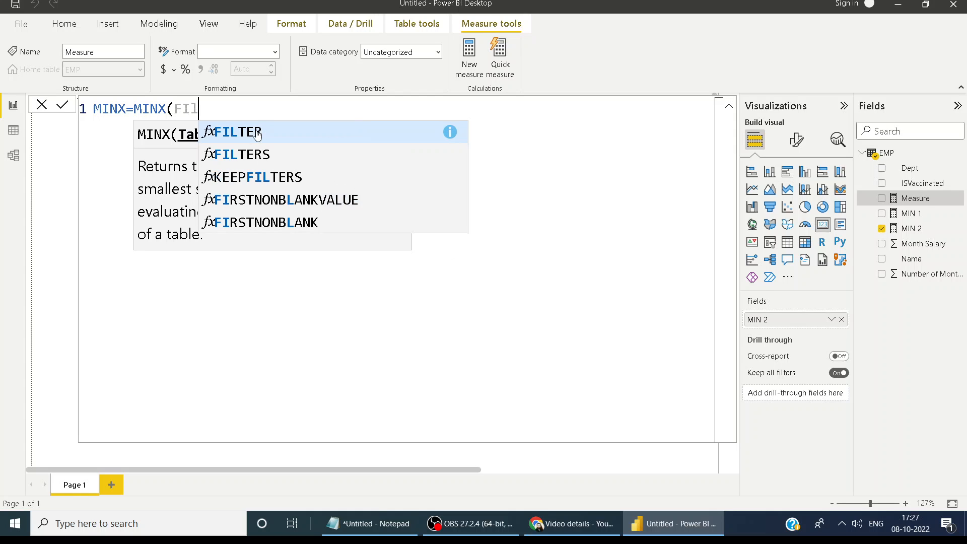
left_click(257, 133)
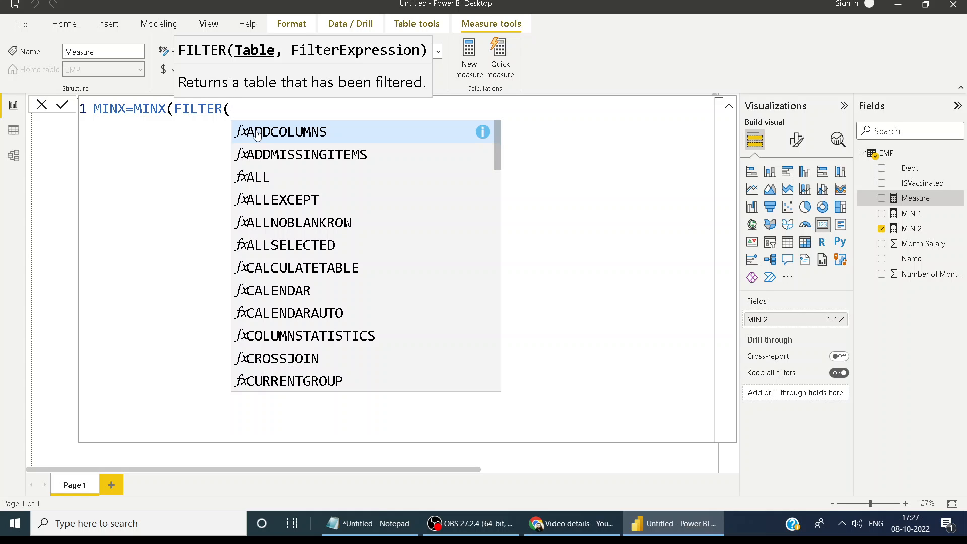
type("EMP,")
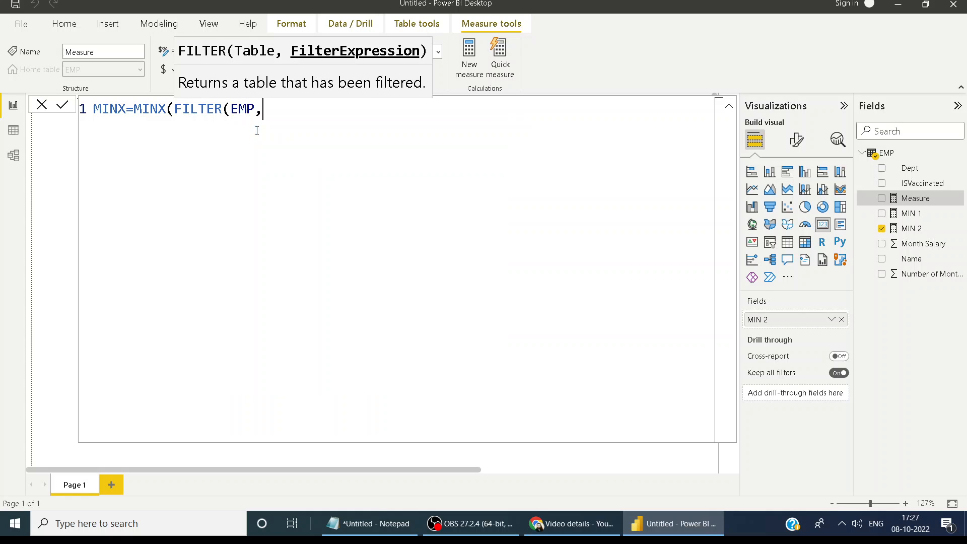
type("DEP")
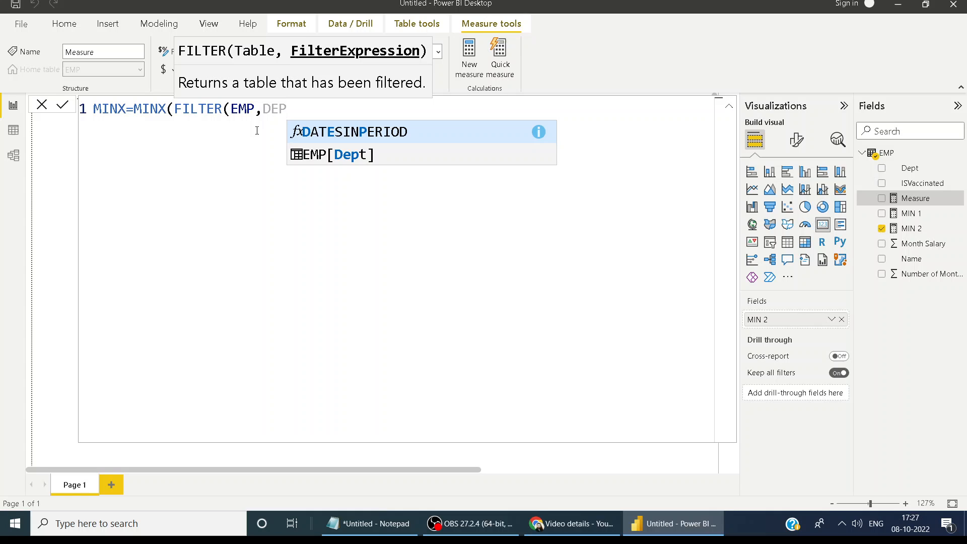
key("Down")
key("Tab")
type("=")
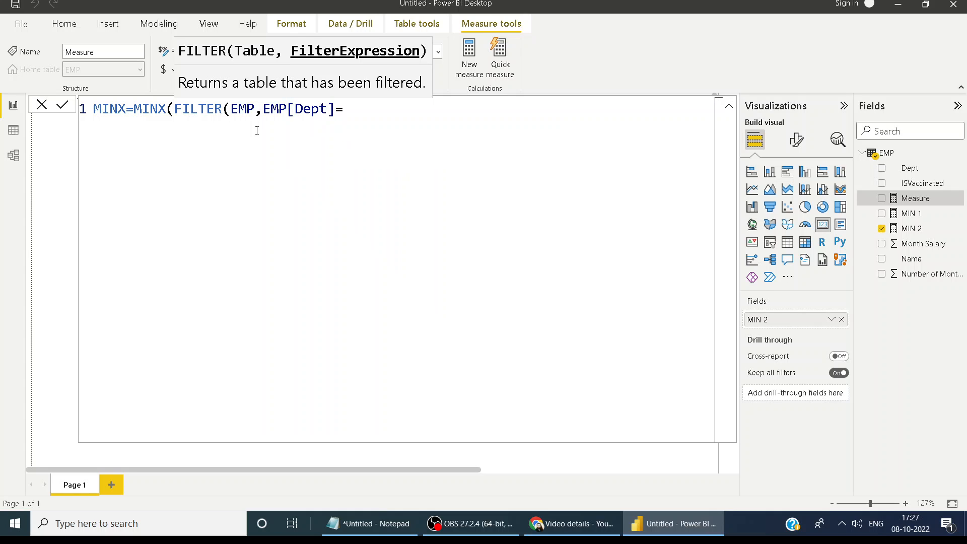
type("\"IT\"")
type("),")
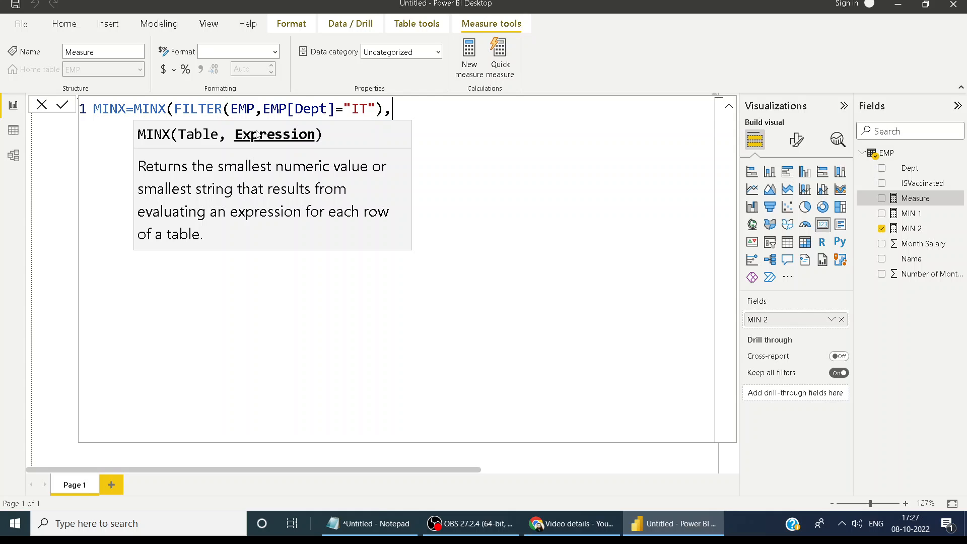
Set the expression argument of MINX to EMP[Month Salary], then commit the measure and close its formula editor.
type("Sal")
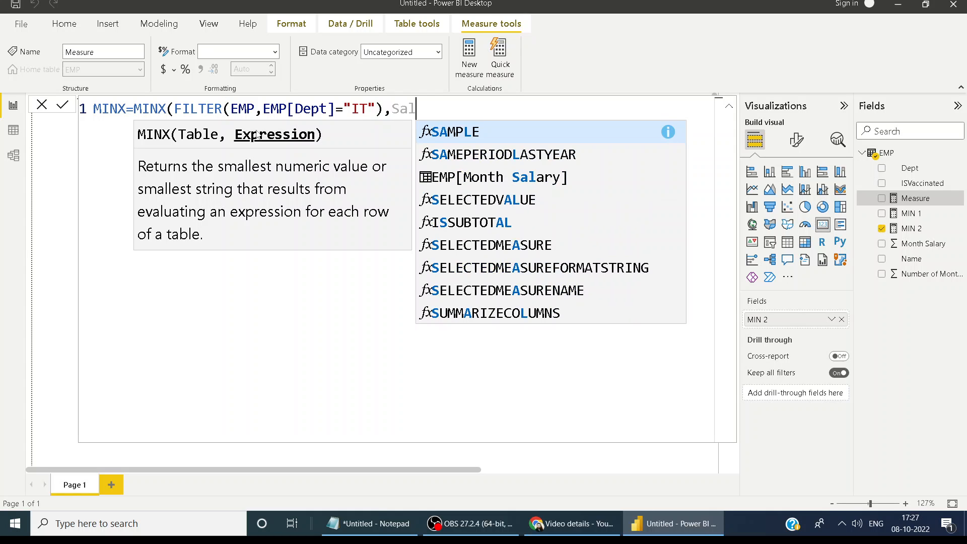
key("Down")
key("Down")
key("Tab")
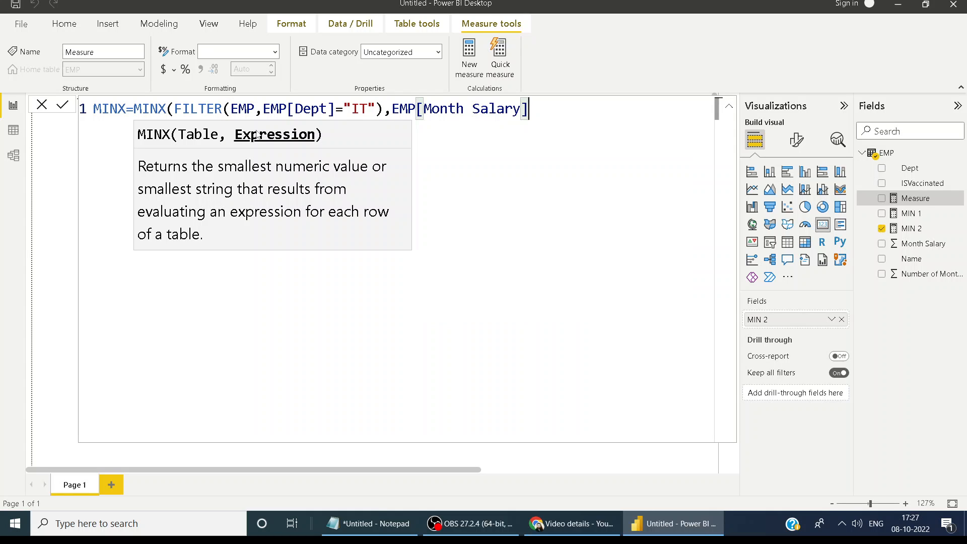
type(")")
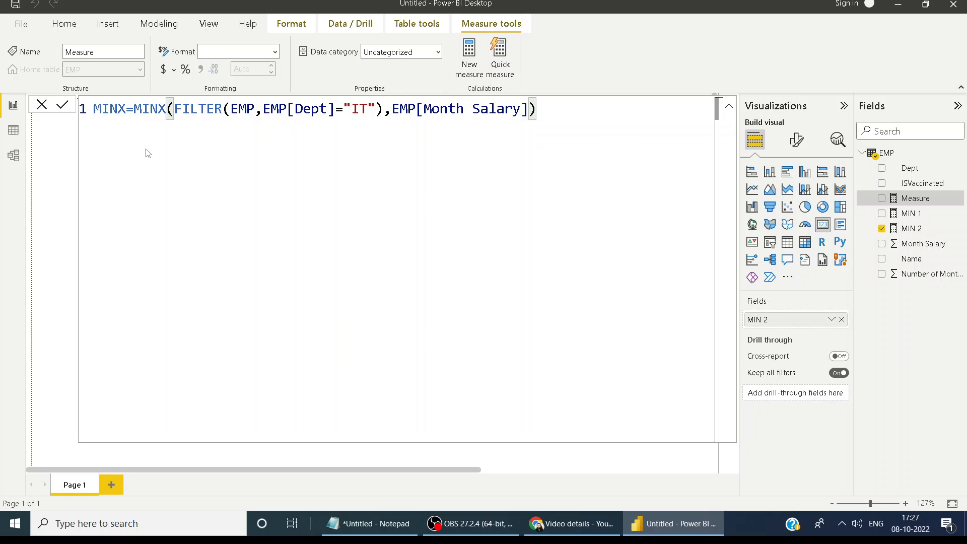
left_click(44, 108)
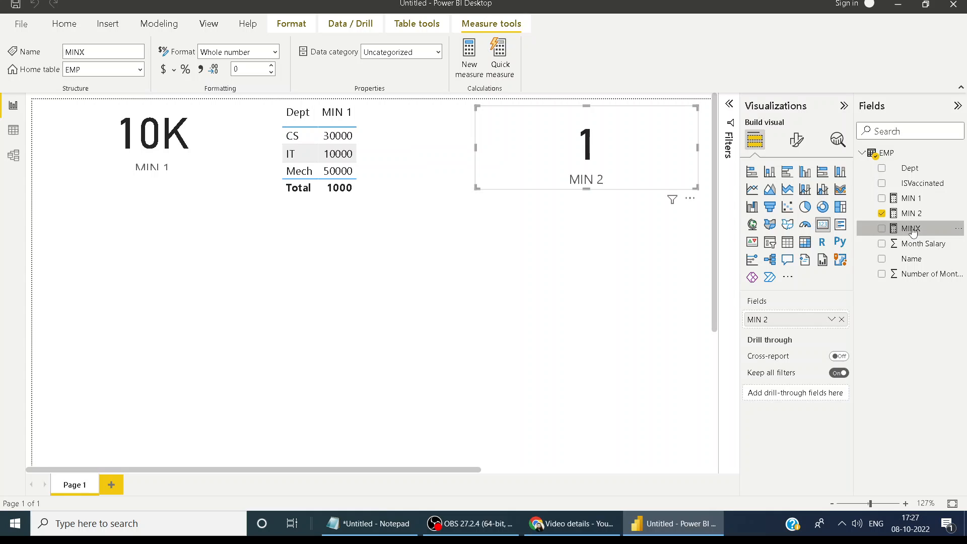
Add the MINX measure to the Dept and MIN 1 table visual, and check its values against the EMP data.
left_click_drag(913, 231, 422, 162)
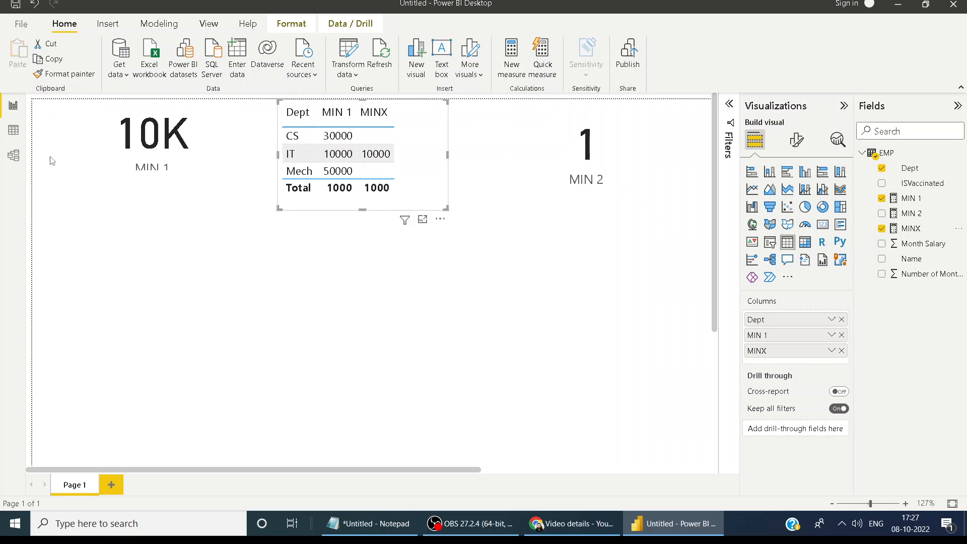
left_click(13, 131)
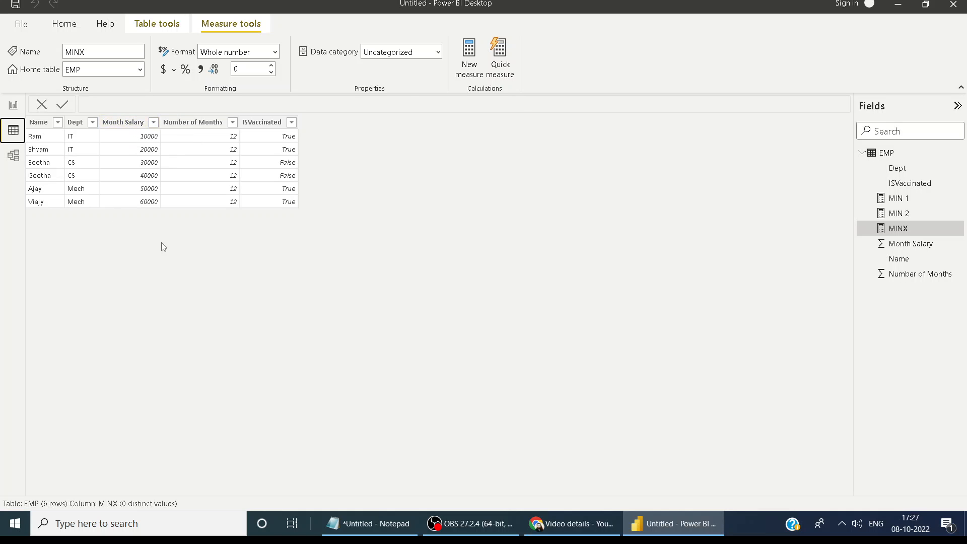
Start another new measure in the EMP table named MINX 2, using the MINX function with EMP as its table argument.
left_click(13, 106)
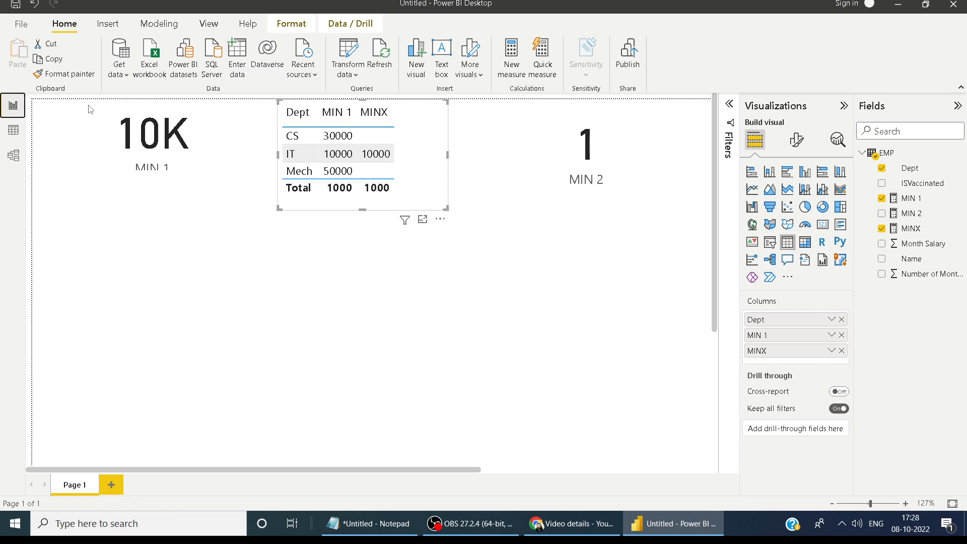
left_click(887, 155)
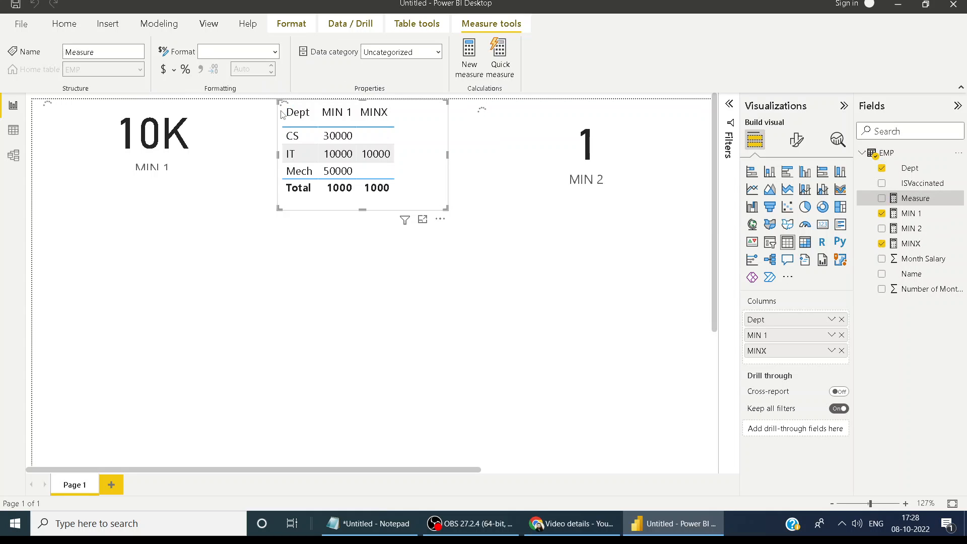
key("BackSpace")
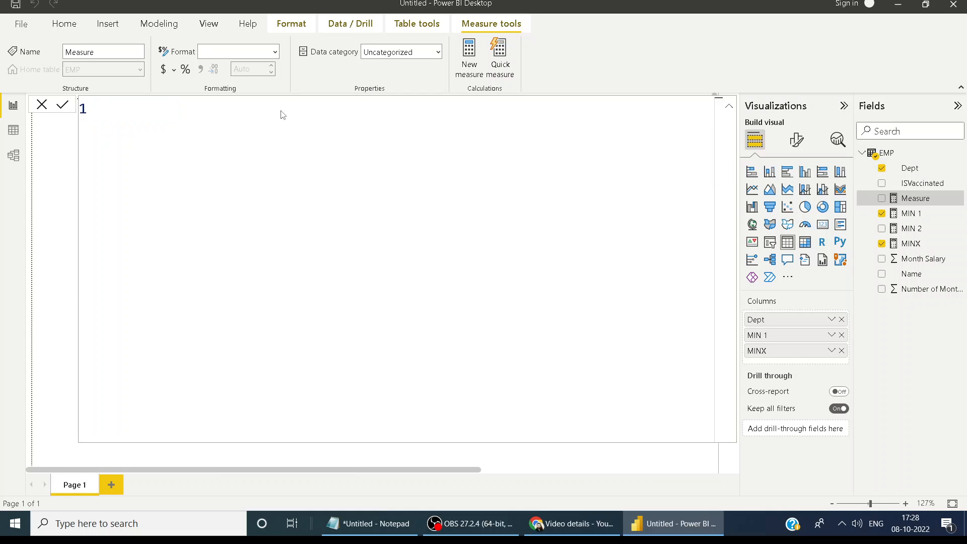
type("MINX")
key("BackSpace")
type("X 2=MINX")
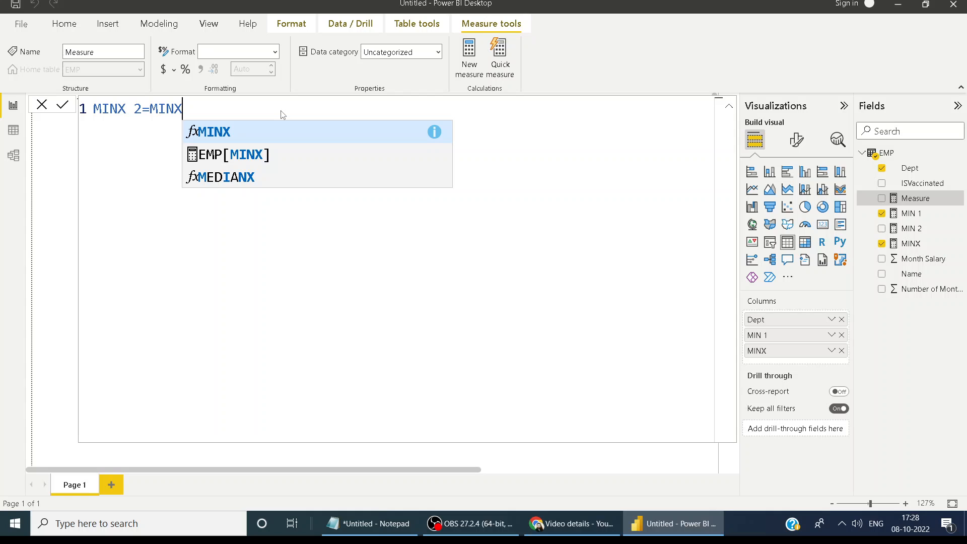
type("(")
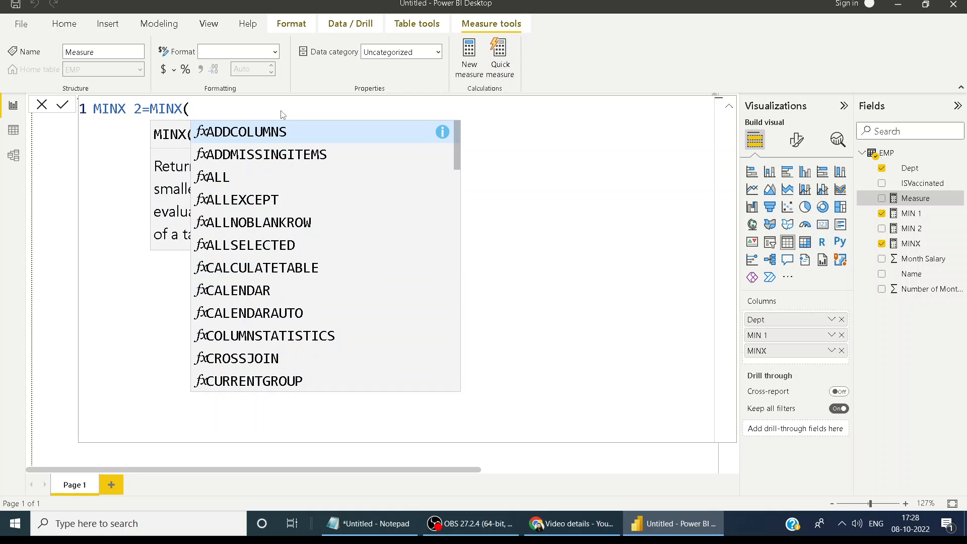
type("EMP,")
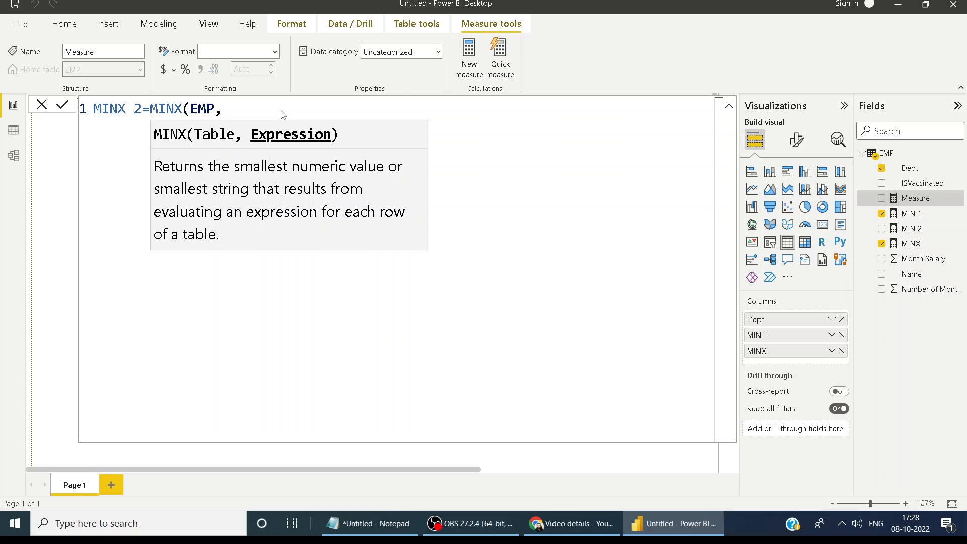
Set the expression argument of MINX to EMP[Month Salary]*EMP[Number of Months], then commit the measure and close its formula editor.
type("Salry")
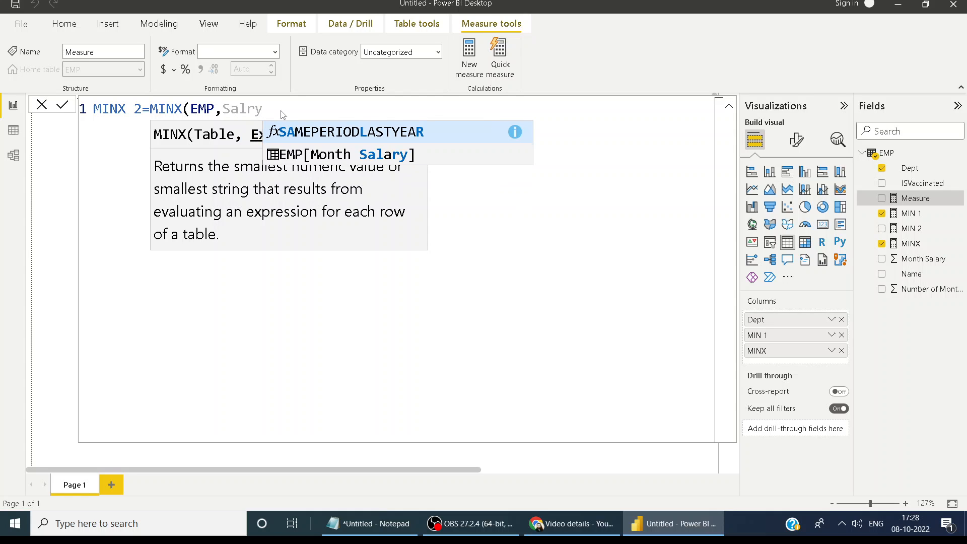
key("Down")
key("Tab")
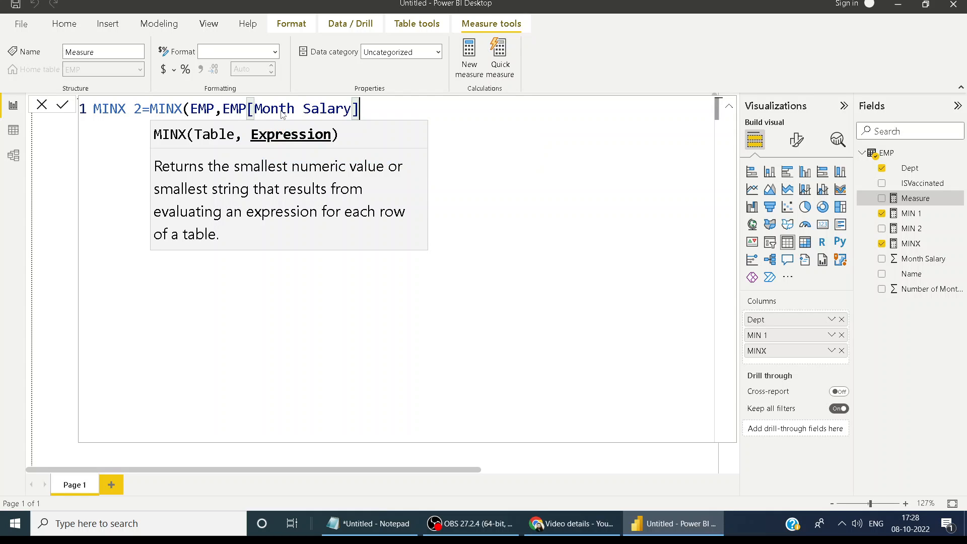
type("*Nu")
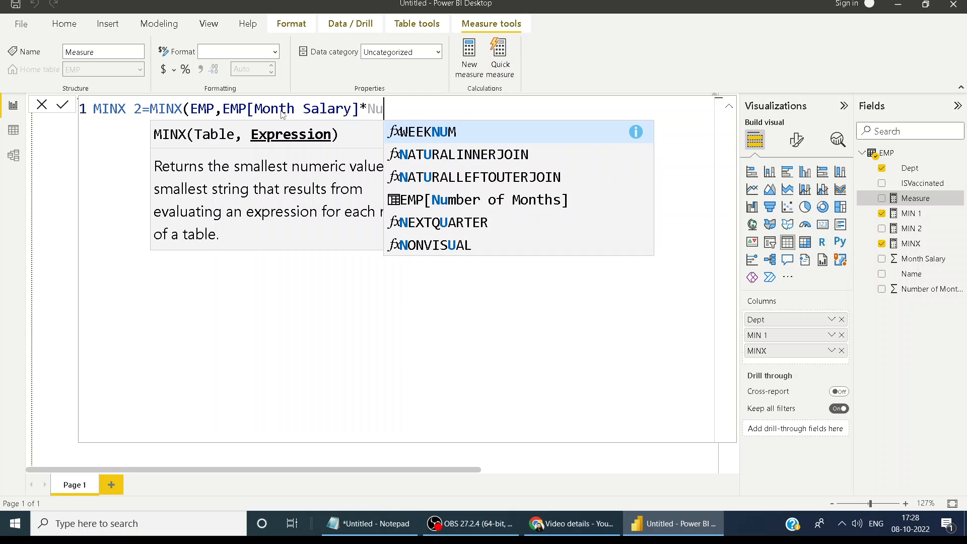
key("Down")
key("Down")
key("Down")
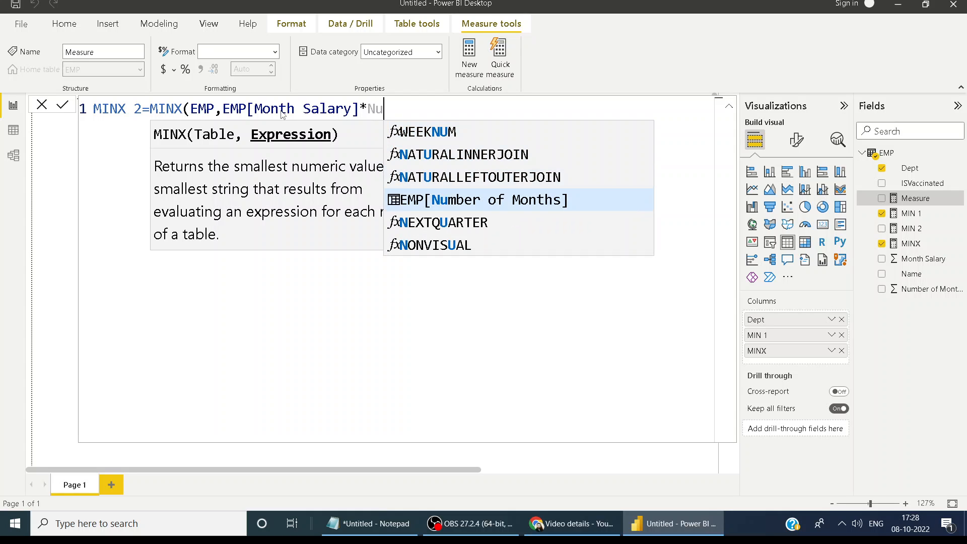
key("Tab")
type(")")
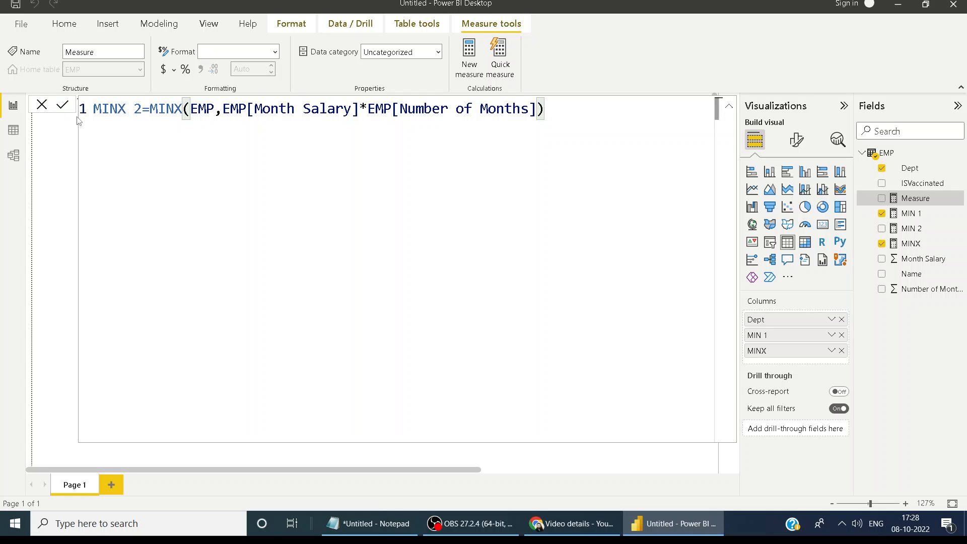
key("Return")
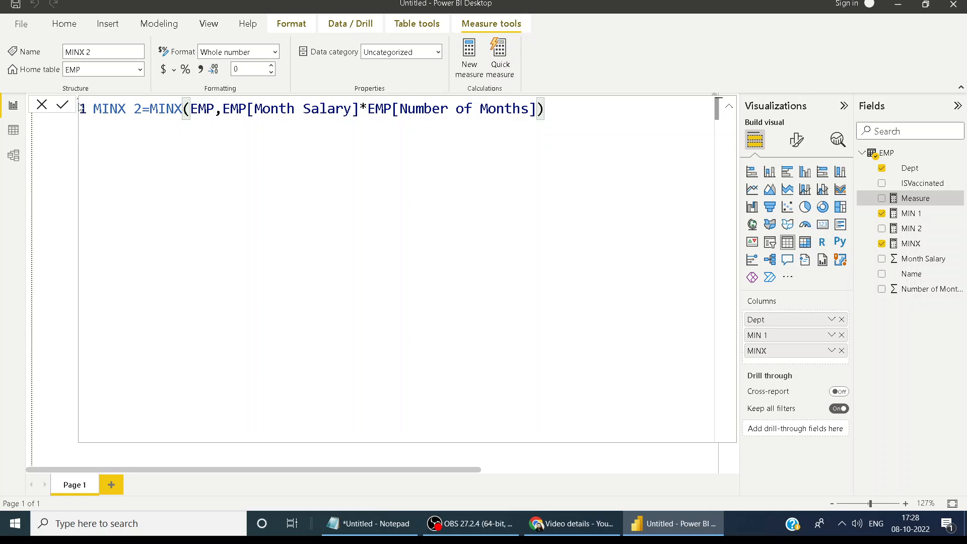
left_click(42, 106)
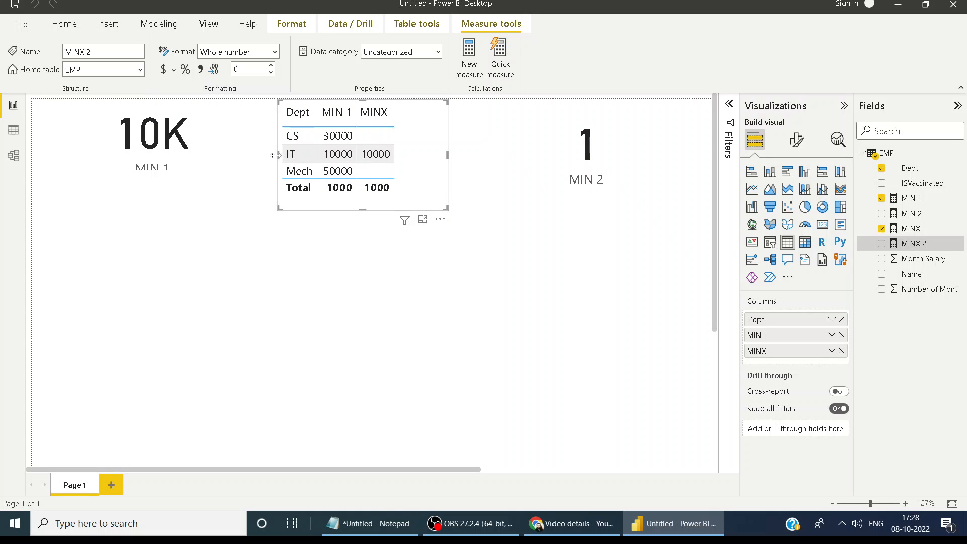
Widen the Dept table visual, add the MINX 2 measure to it, and check its values against the EMP data.
left_click_drag(275, 155, 247, 155)
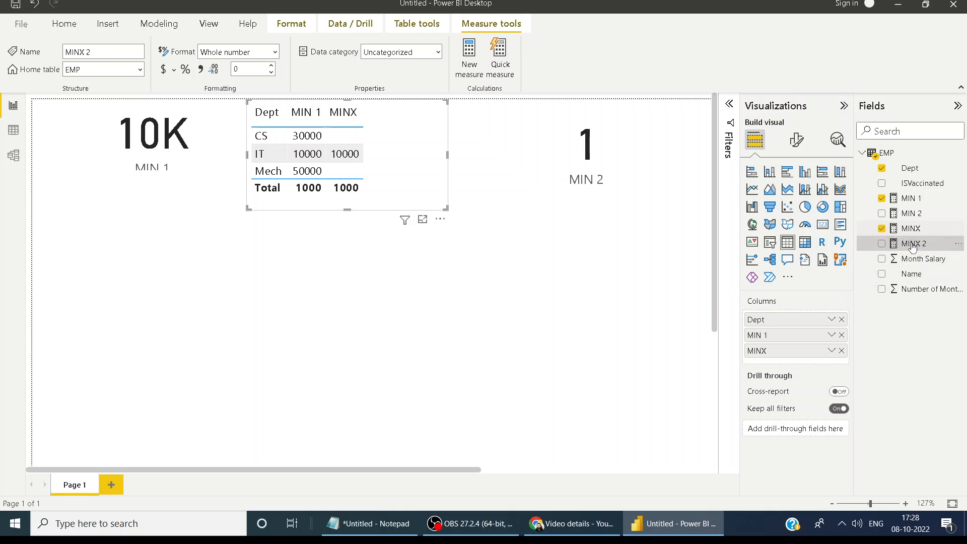
left_click_drag(913, 247, 413, 132)
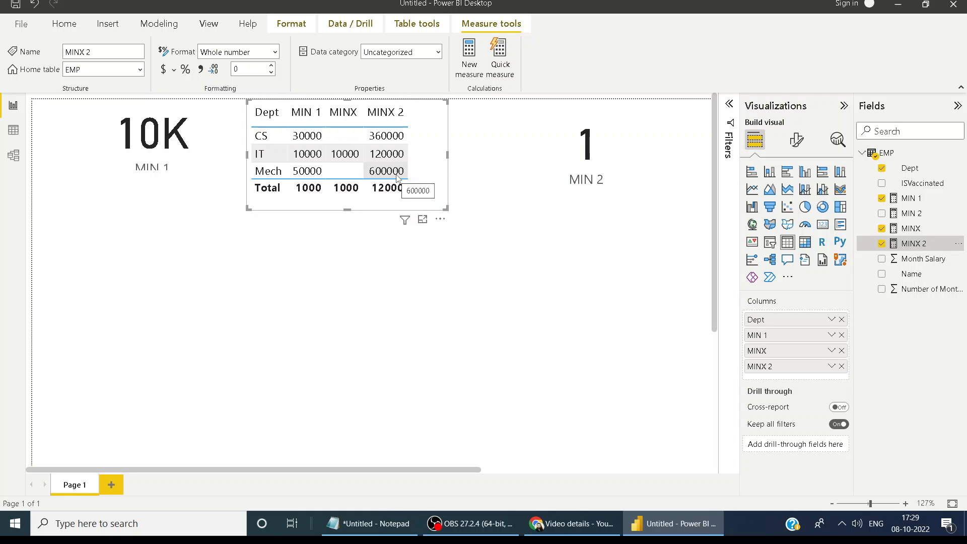
left_click(11, 131)
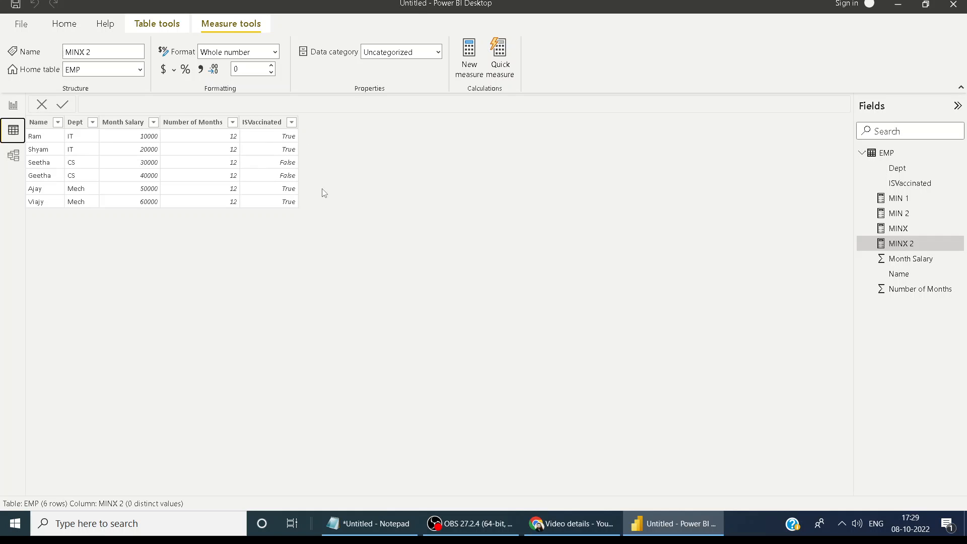
left_click(13, 105)
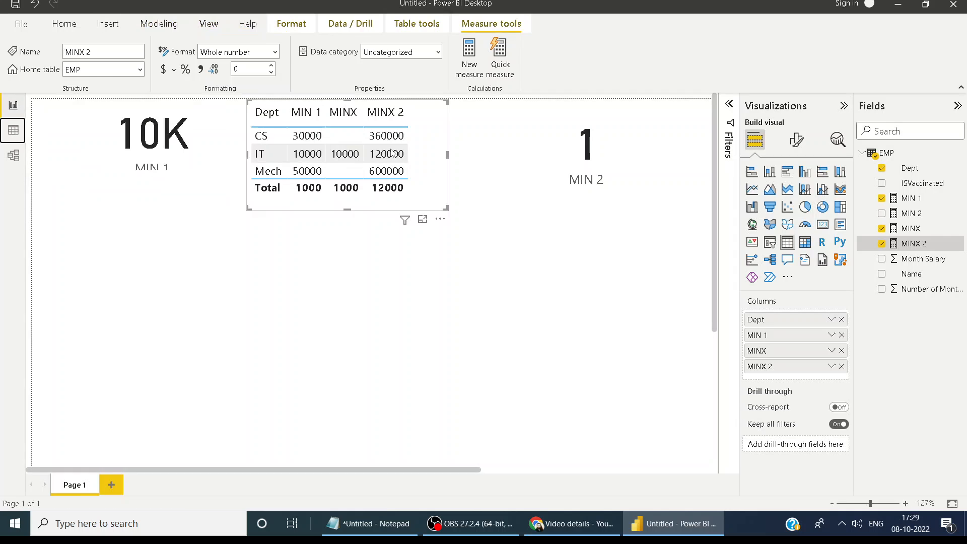
Start another new measure in the EMP table named MAXA, using the MAXA function.
left_click(885, 153)
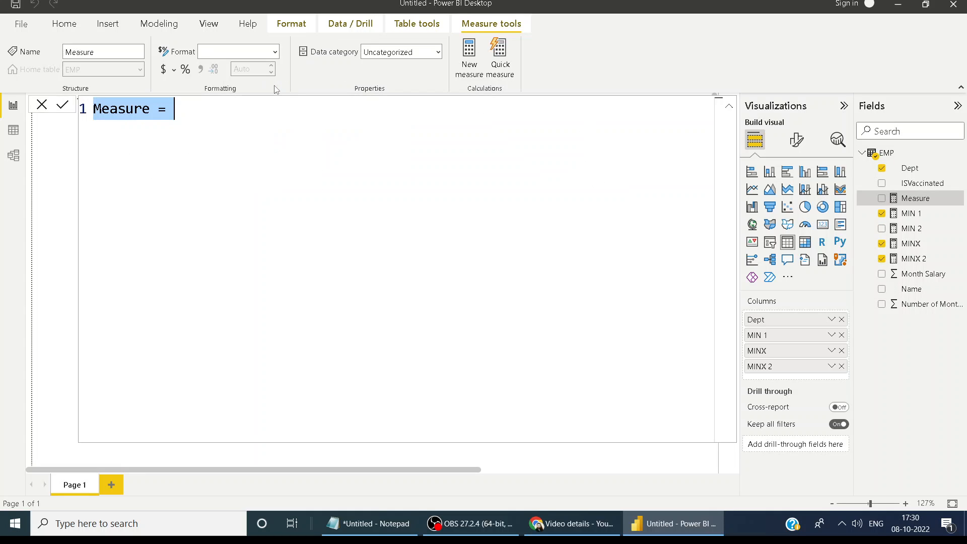
key("BackSpace")
type("MAX")
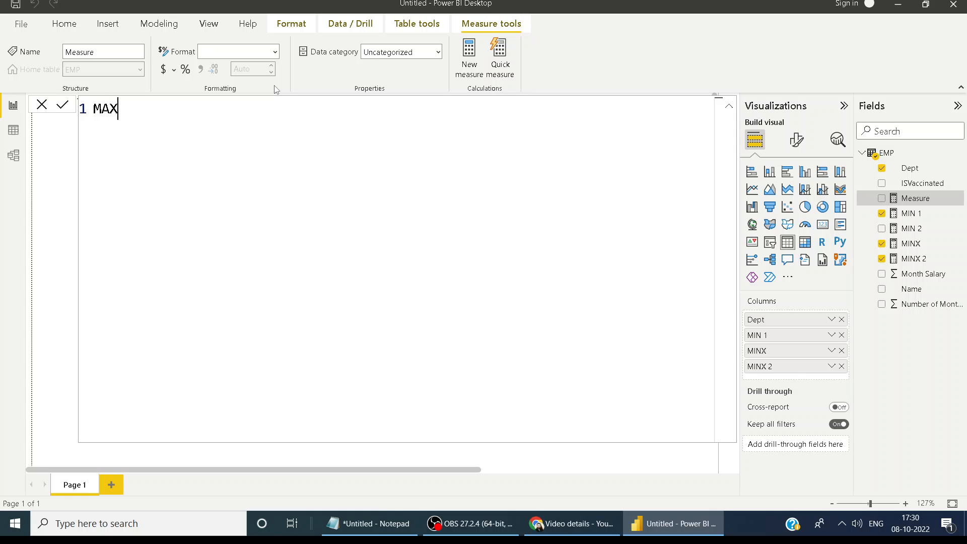
type("A=MAX")
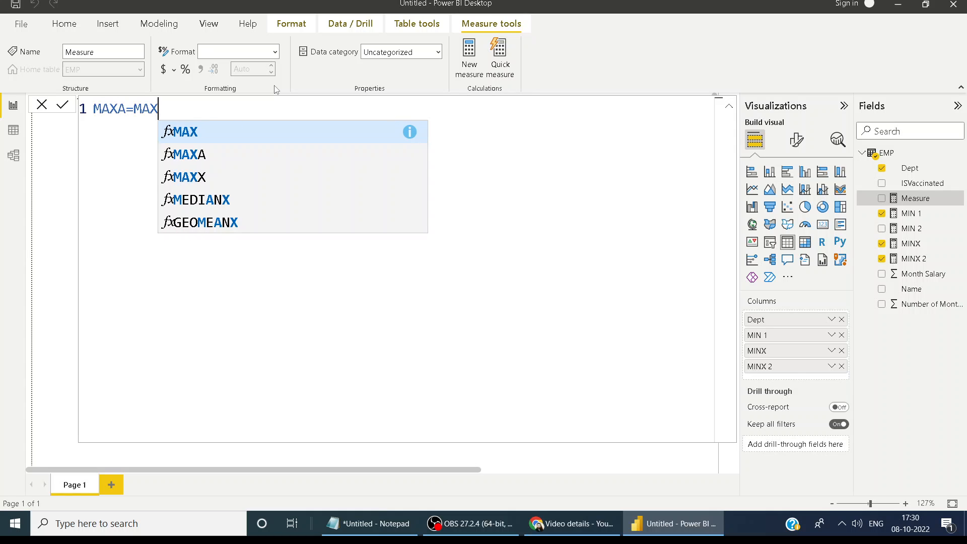
key("Down")
key("Down")
key("Down")
key("Up")
key("Up")
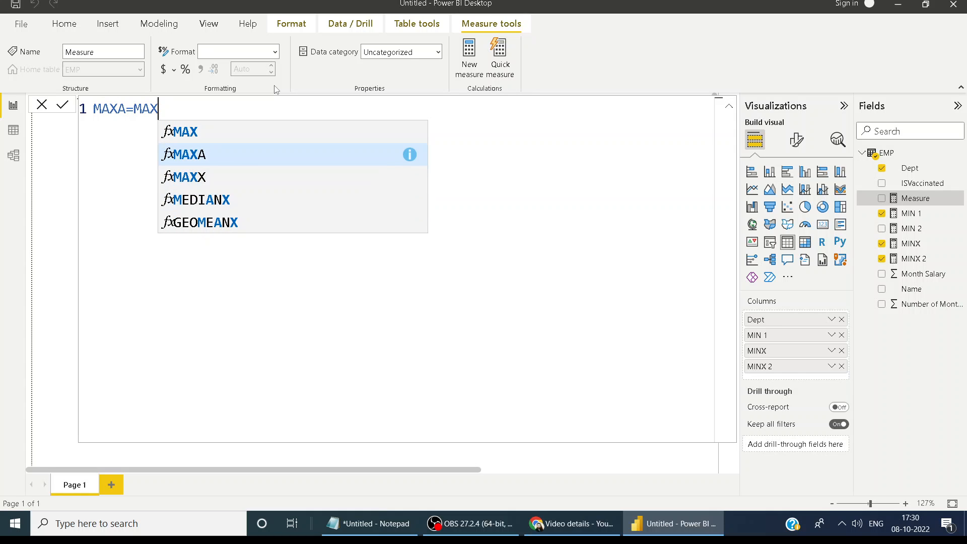
key("Tab")
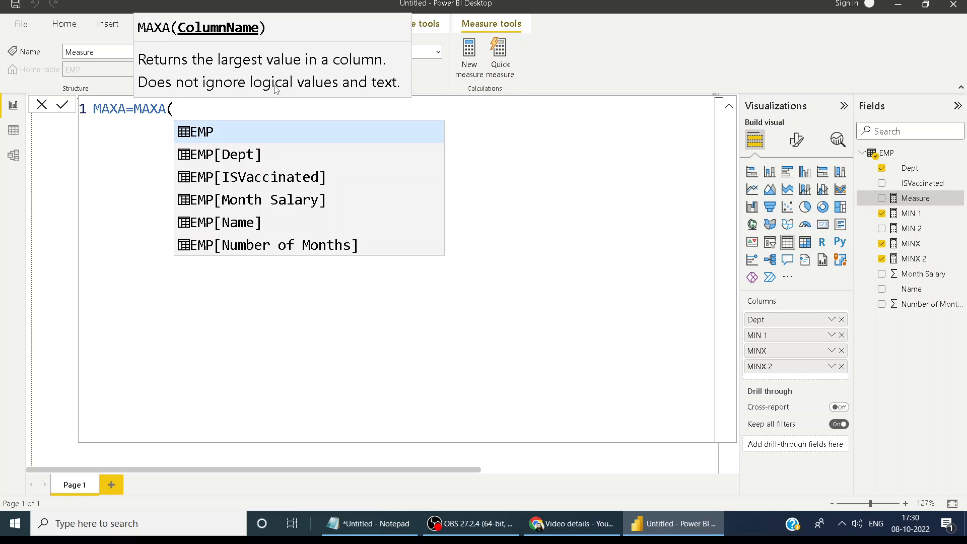
Set the column argument of MAXA to EMP[ISVaccinated] and commit the measure.
type("IS")
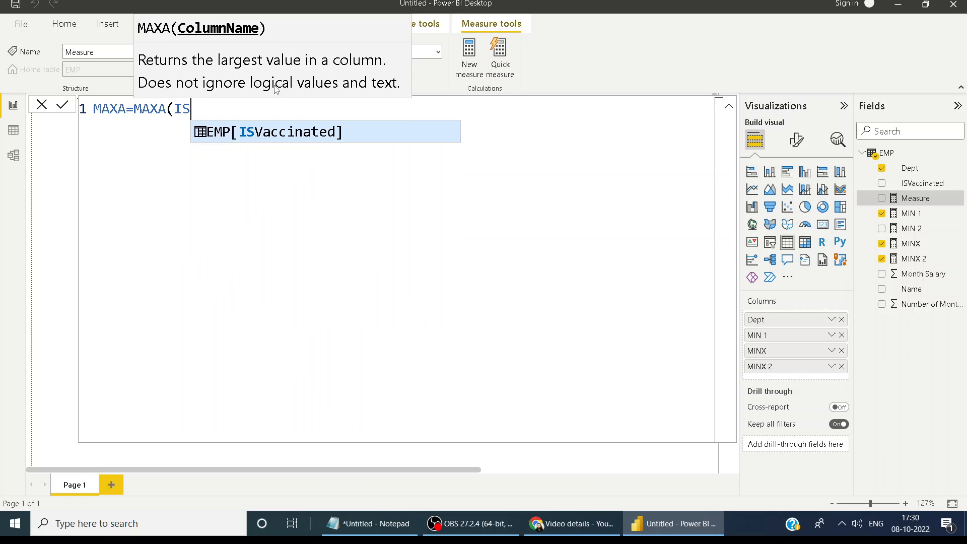
key("Tab")
type(")")
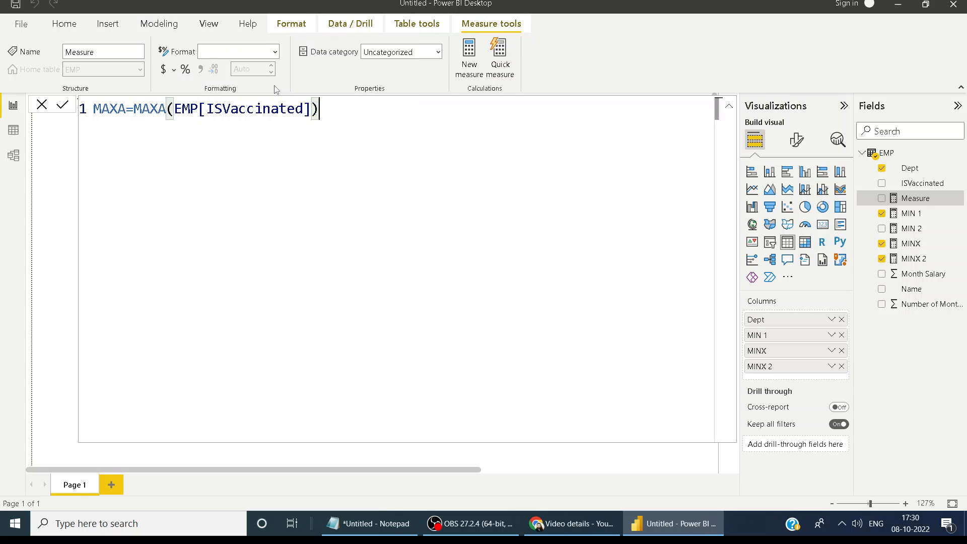
left_click(67, 109)
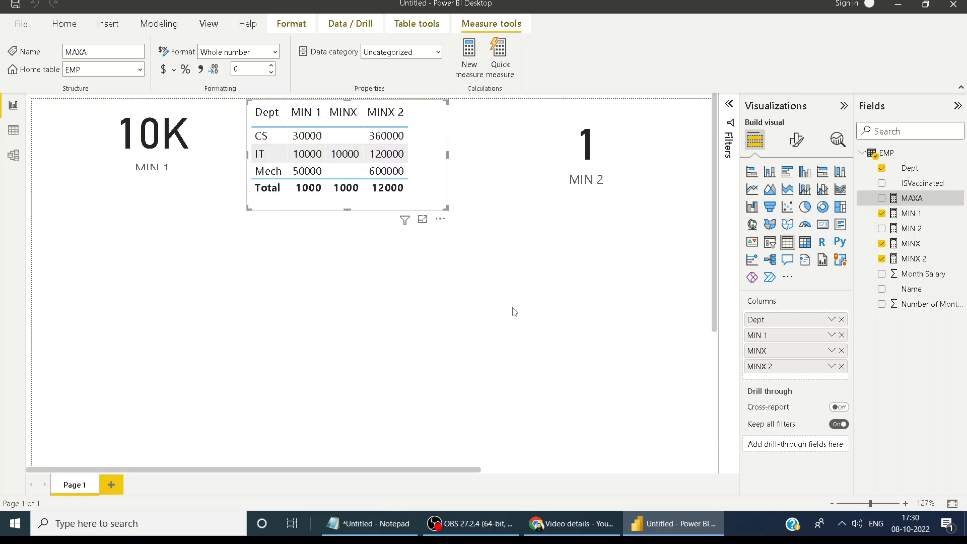
Add a new card visual in an empty area of the report page and show the MAXA measure in it.
left_click(727, 286)
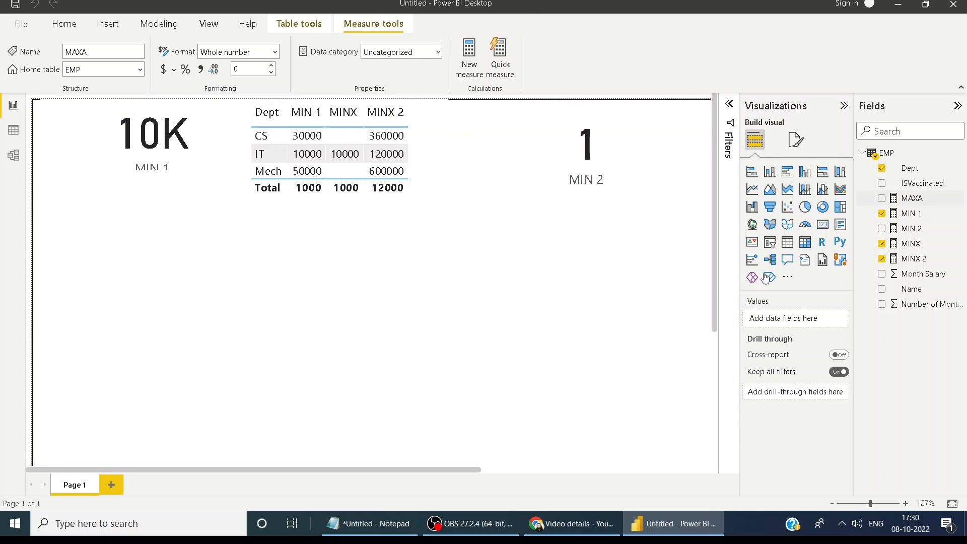
left_click(823, 227)
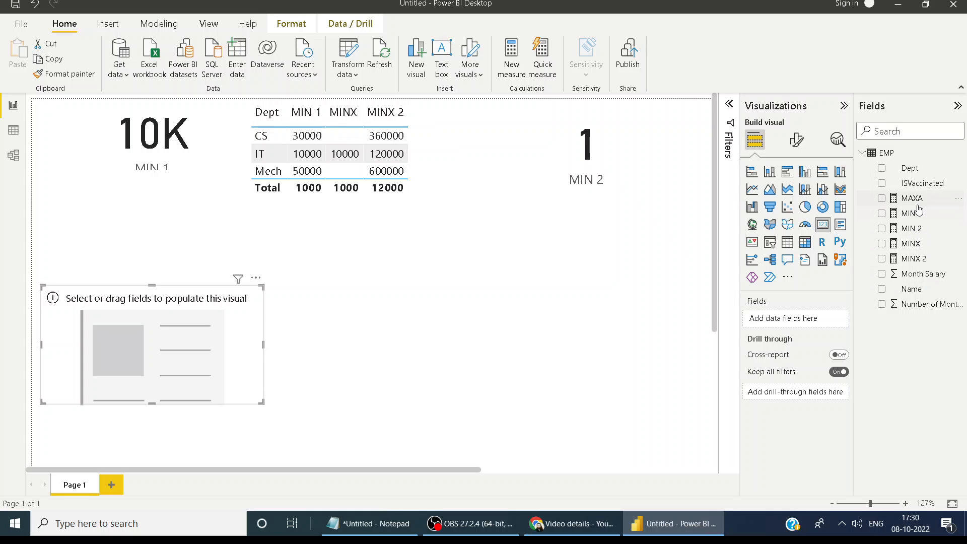
left_click_drag(915, 204, 176, 339)
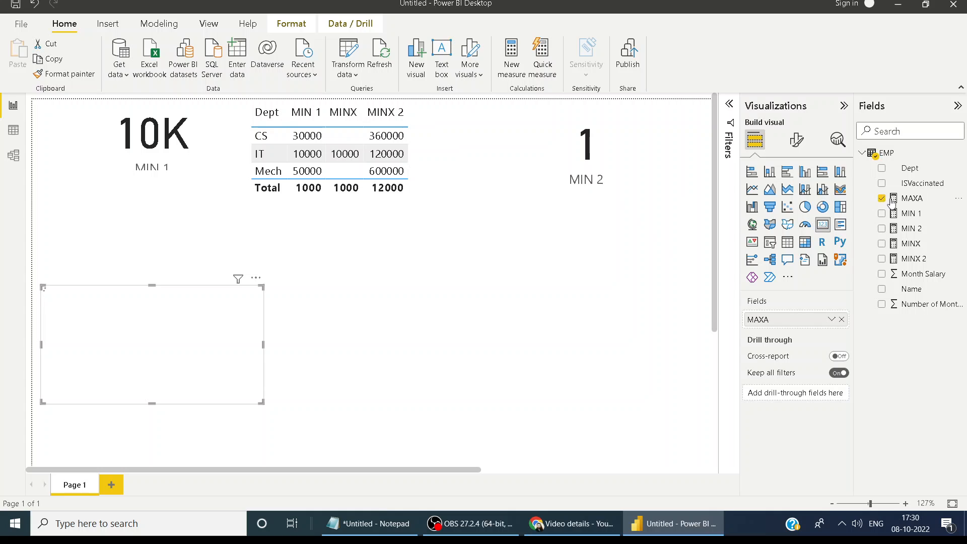
Reopen the MAXA measure's formula and replace its MAXA function with MINA.
left_click(912, 198)
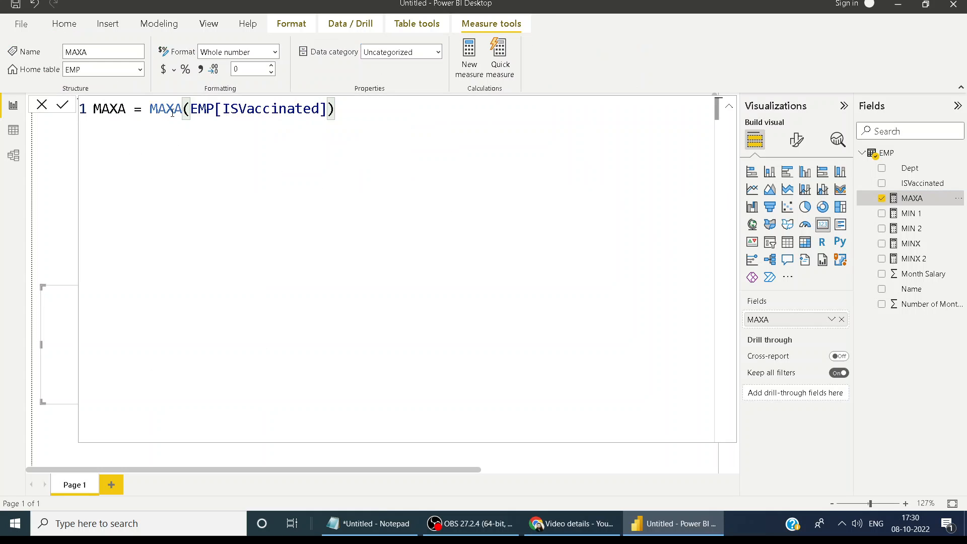
left_click(180, 110)
key("BackSpace")
key("BackSpace")
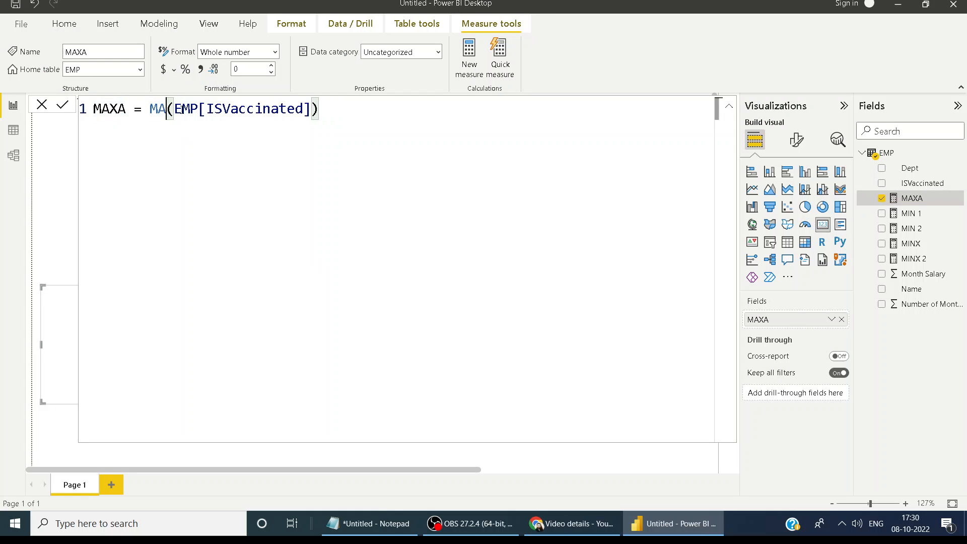
key("BackSpace")
key("BackSpace")
type("MIN")
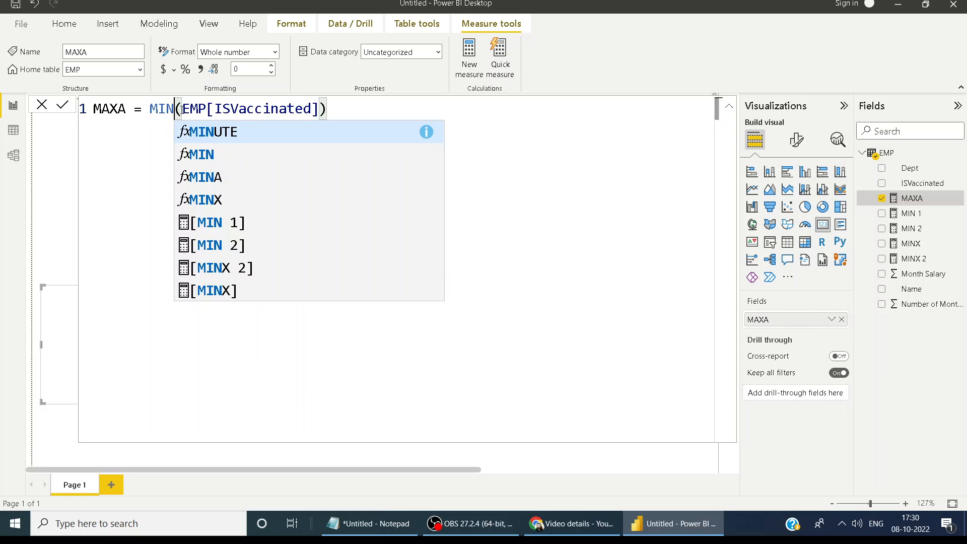
type("A")
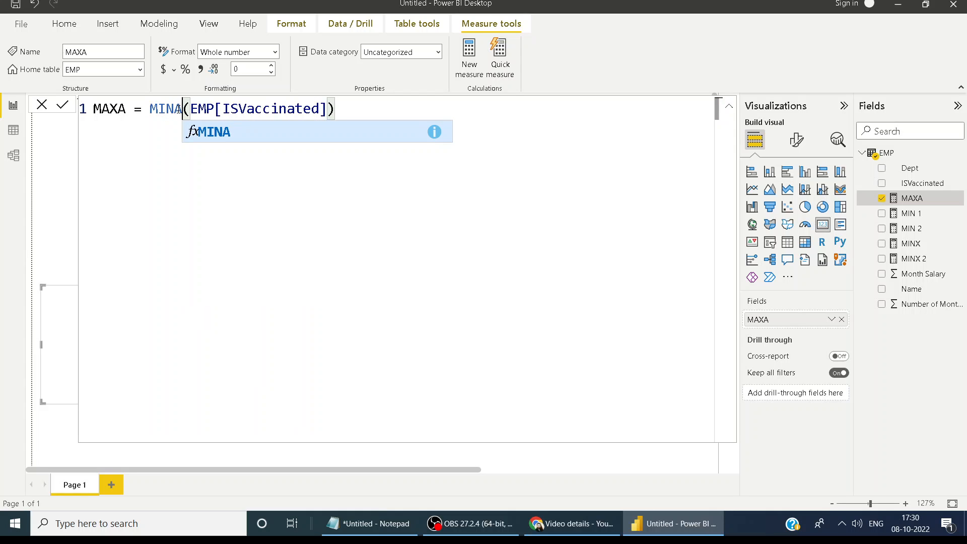
left_click(194, 132)
Rename the measure to MINA in its formula, then commit it and close the formula editor.
left_click(117, 111)
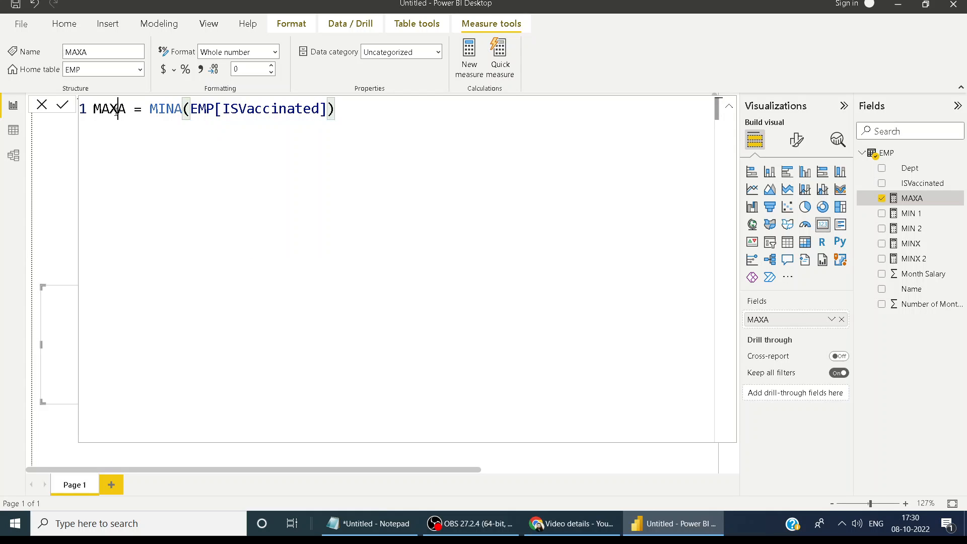
key("BackSpace")
key("BackSpace")
type("IN")
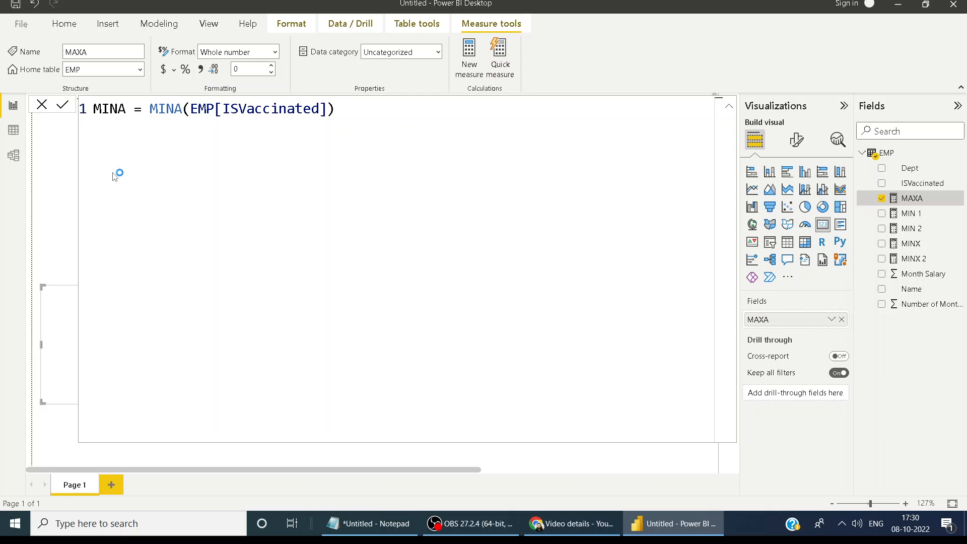
left_click(44, 107)
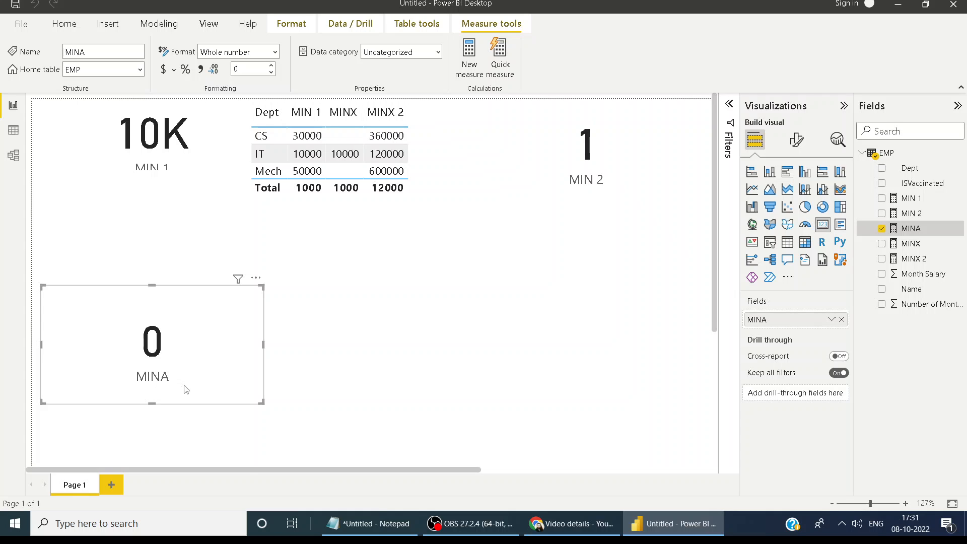
Switch to Notepad to review the notes on MIN, MINX and MINA.
left_click(366, 535)
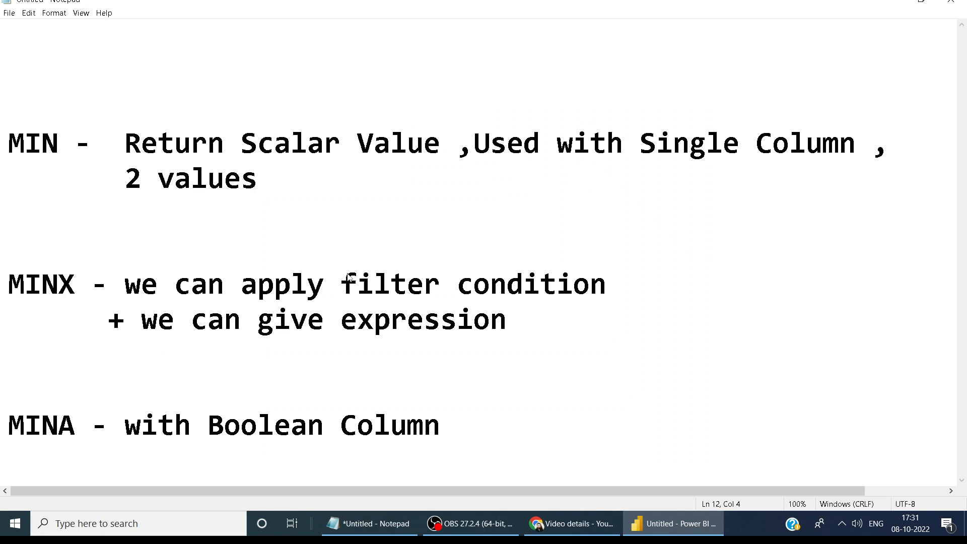